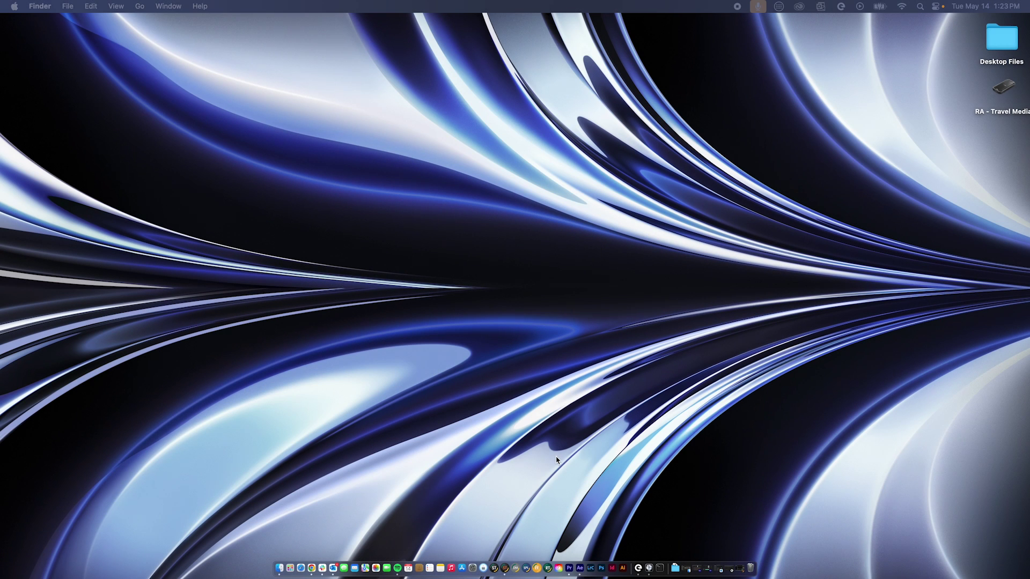
Step: Launch Smaart Data Modeler from its Dock icon
click(516, 567)
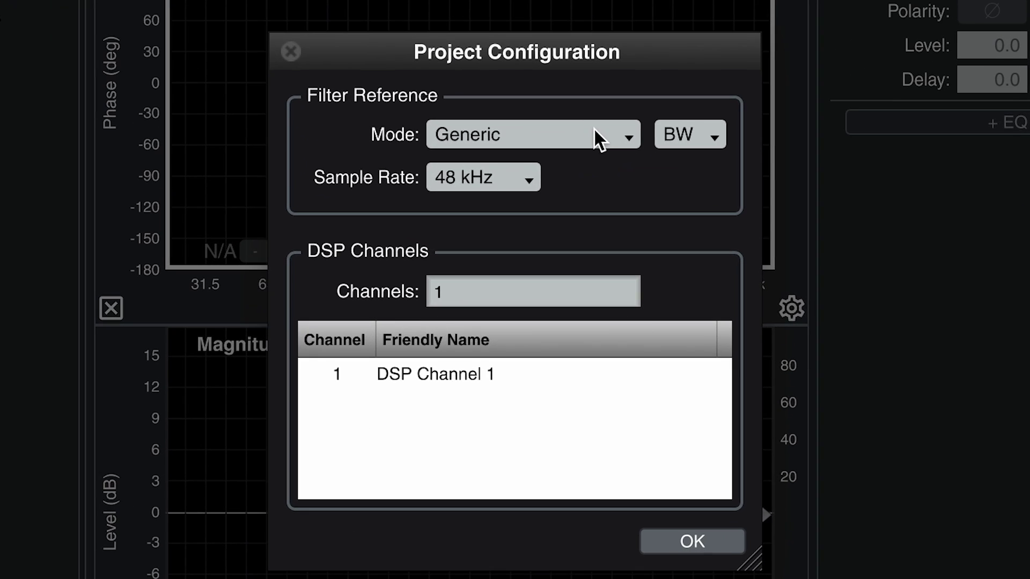
Step: Keep the filter reference mode at Generic and the filter width setting at BW
click(564, 207)
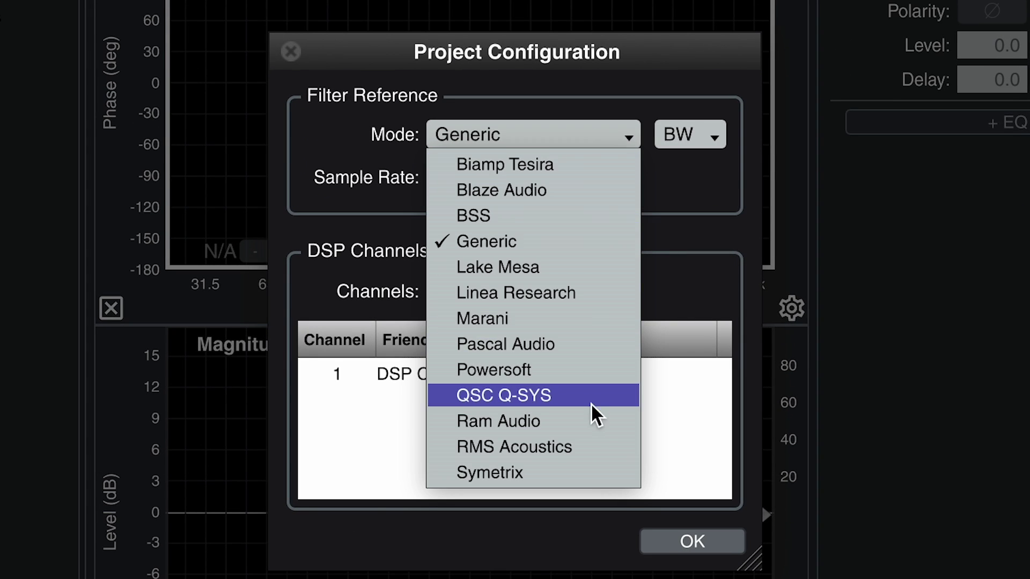
click(586, 237)
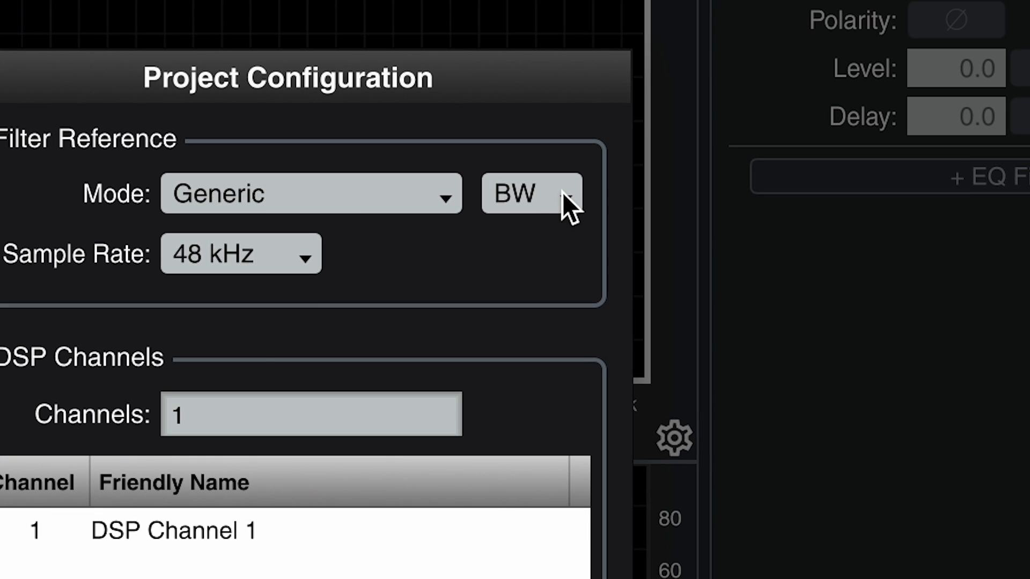
click(562, 192)
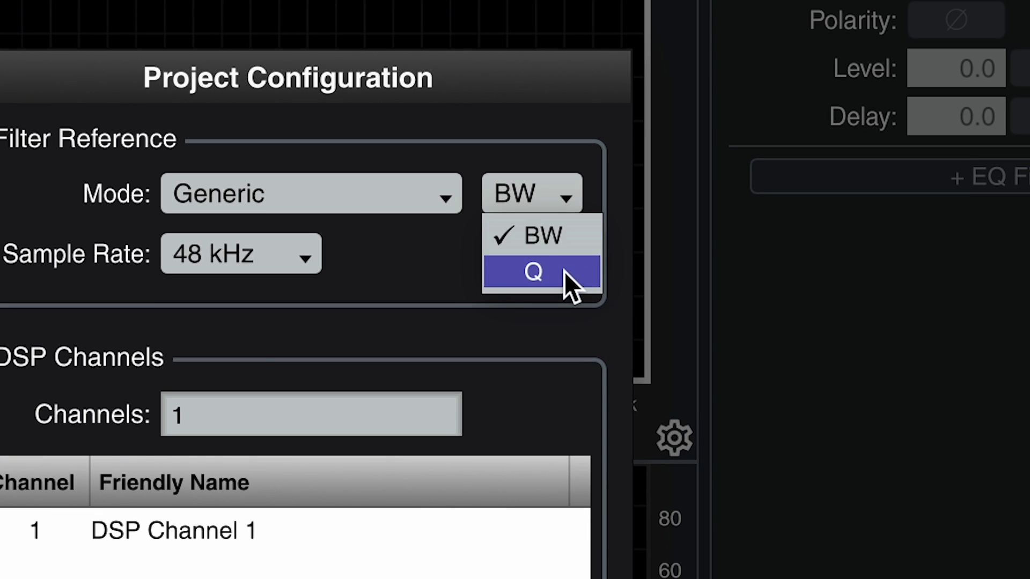
click(565, 241)
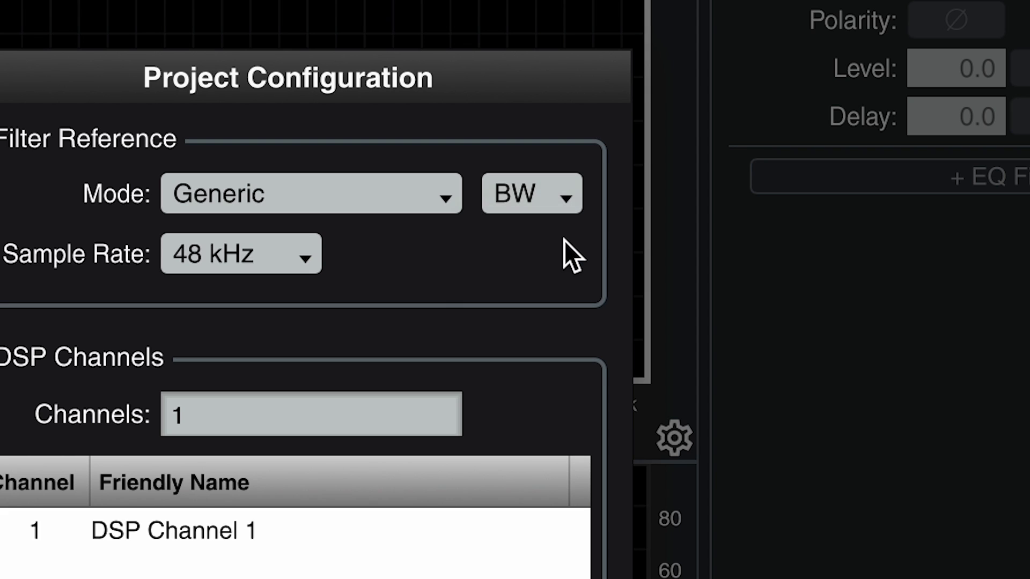
Step: Set 2 DSP channels named 'Main Left' and 'Main Right' and confirm the configuration
click(314, 412)
key(BackSpace)
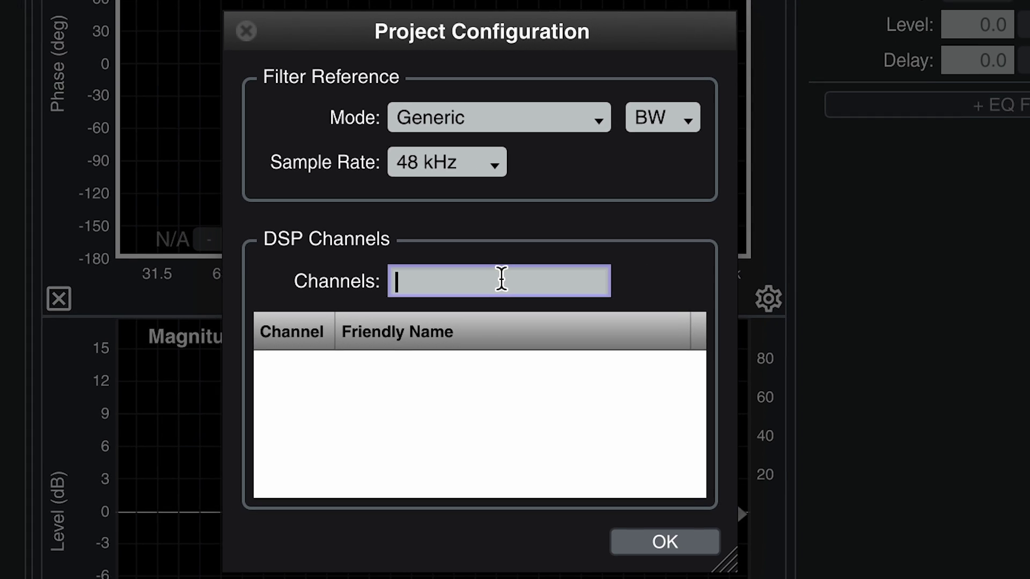
text(2)
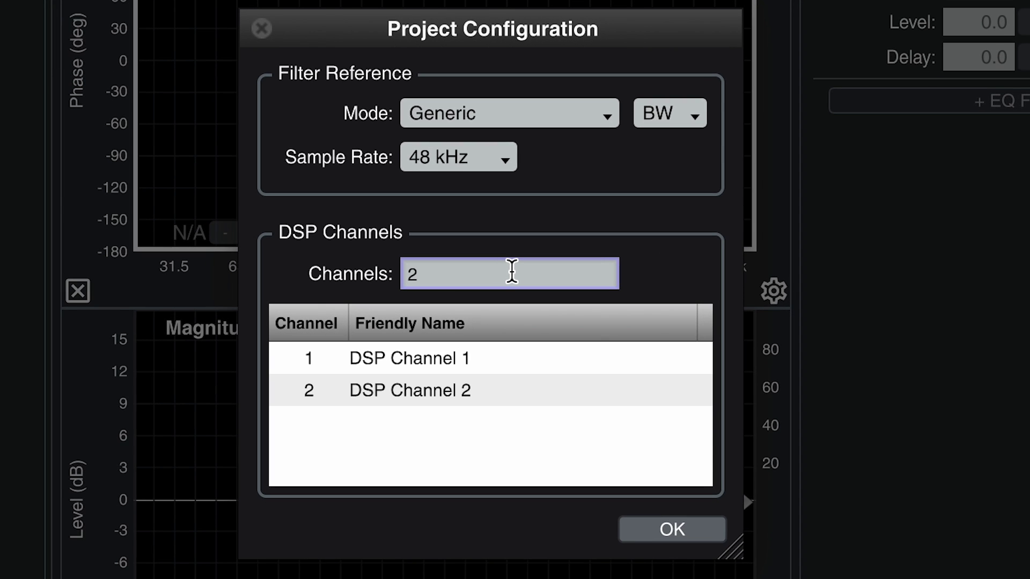
double_click(430, 359)
text(Main Left)
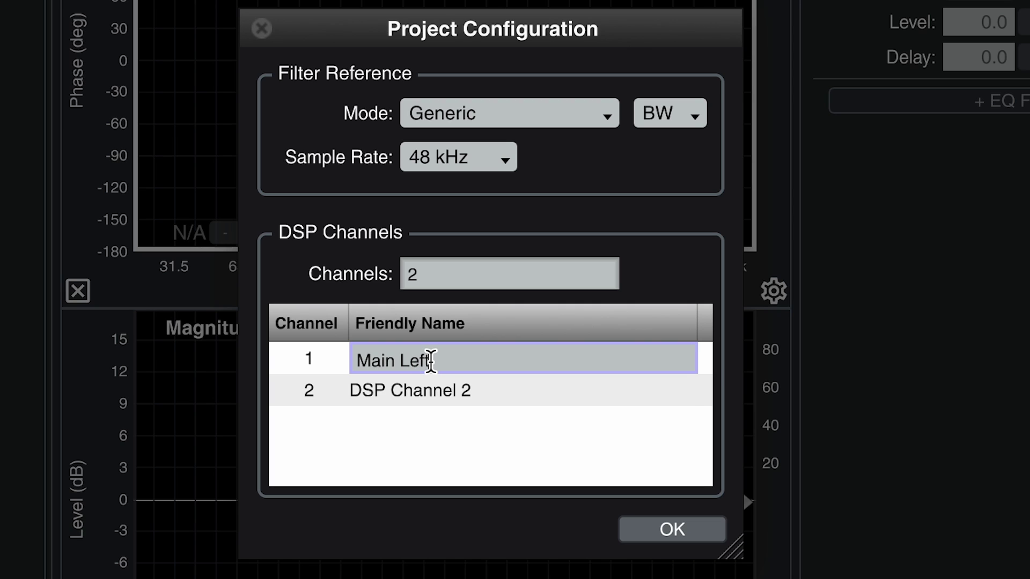
key(Tab)
text(Main R)
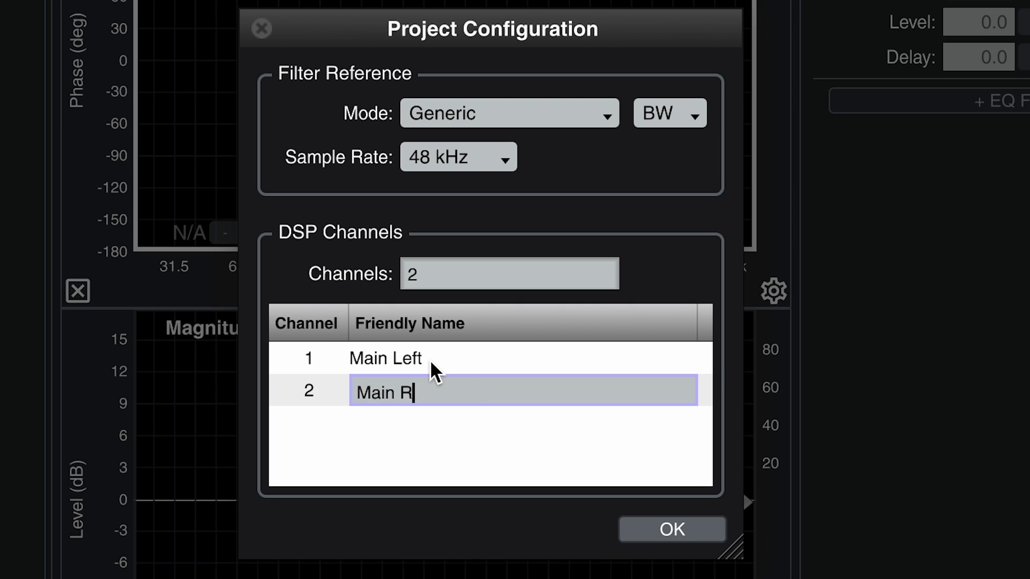
text(ight)
key(Return)
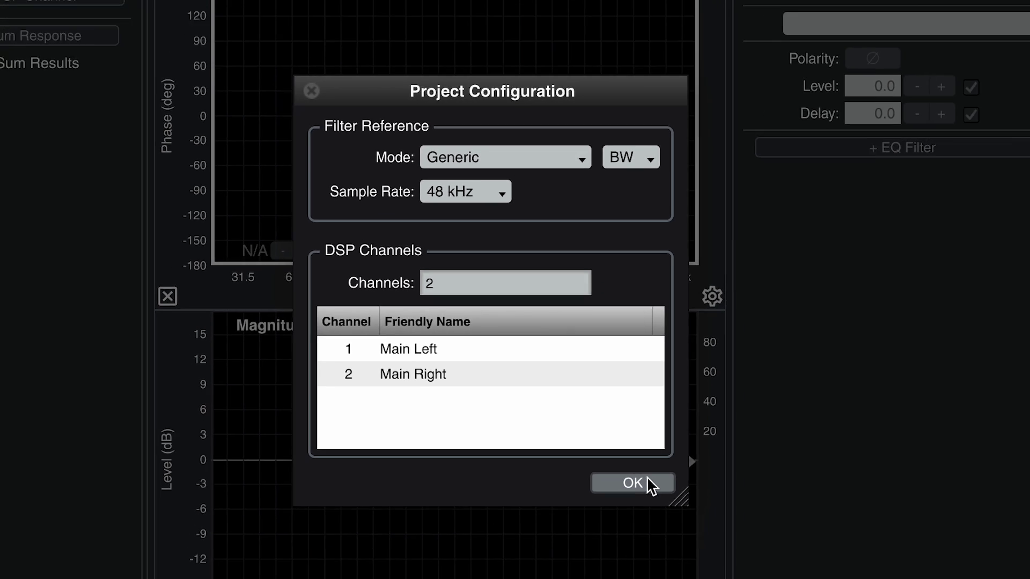
click(633, 483)
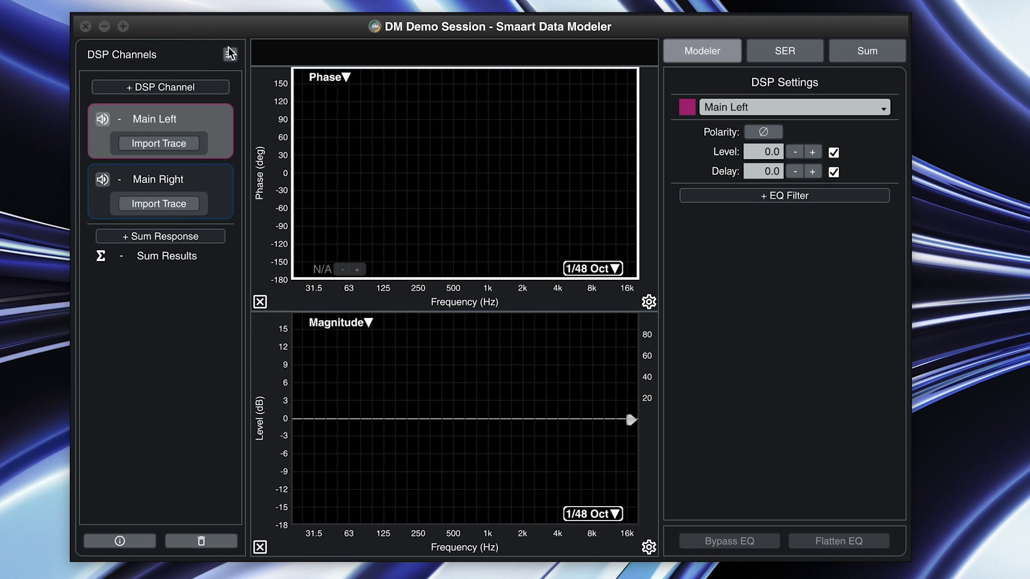
Step: Add a third channel named 'Sub', leaving Main Right and Sub muted and Main Left active
click(209, 87)
text(Sub)
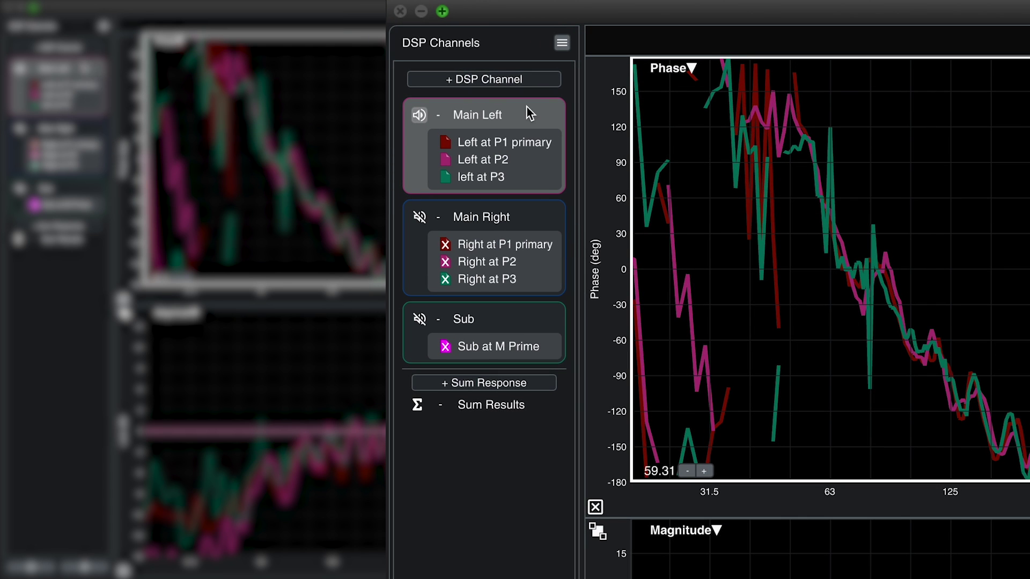
click(514, 213)
click(419, 216)
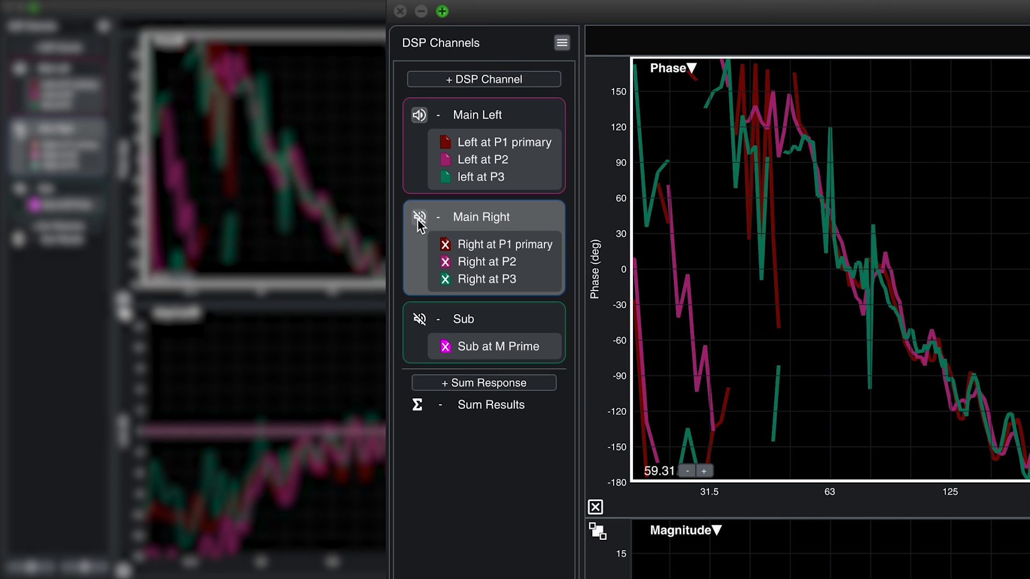
click(419, 217)
click(419, 319)
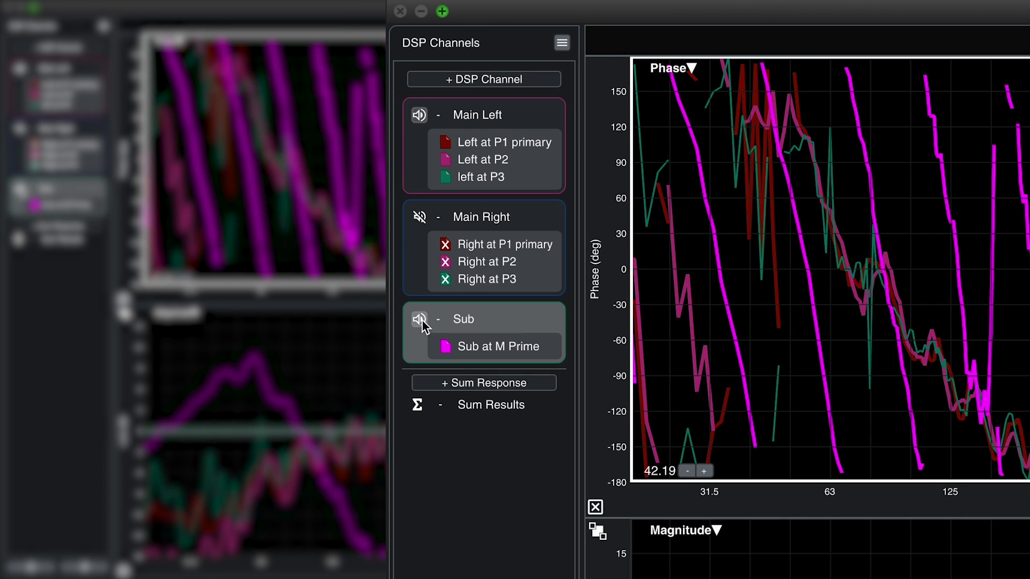
click(419, 319)
click(468, 209)
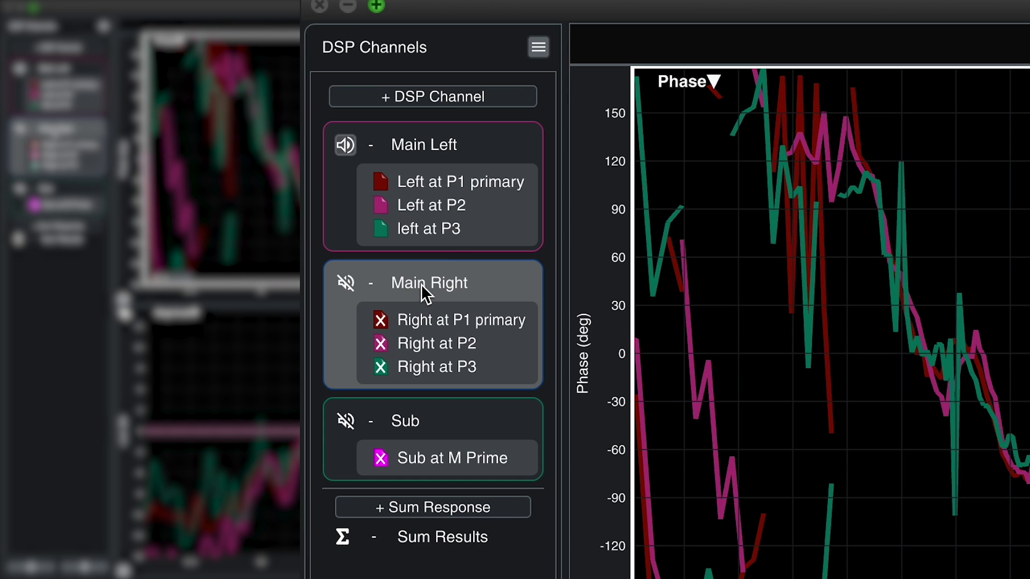
click(441, 133)
Step: Link Main Left and Main Right into a group named 'Main LR' and view its DSP settings
right_click(441, 133)
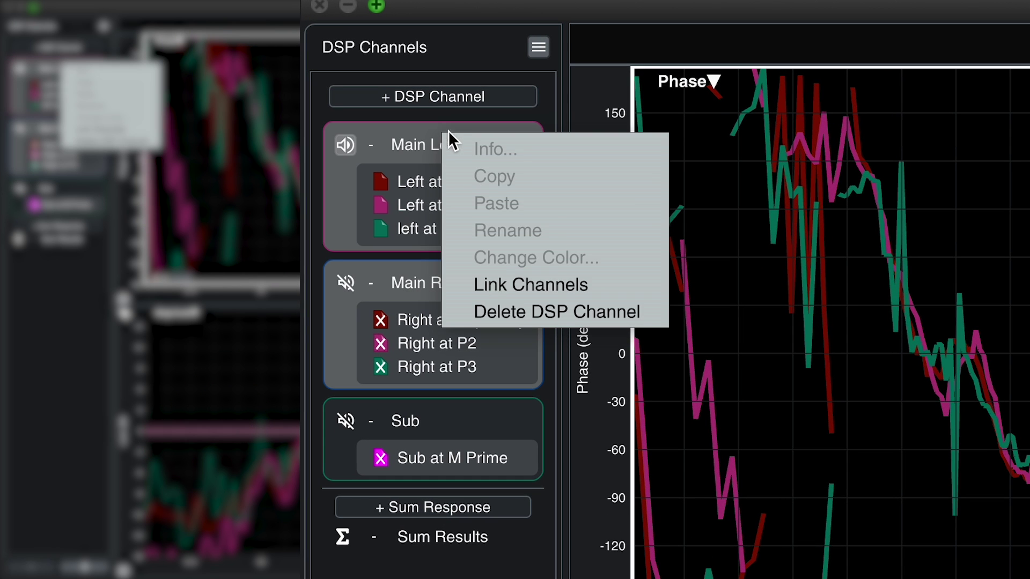
click(549, 282)
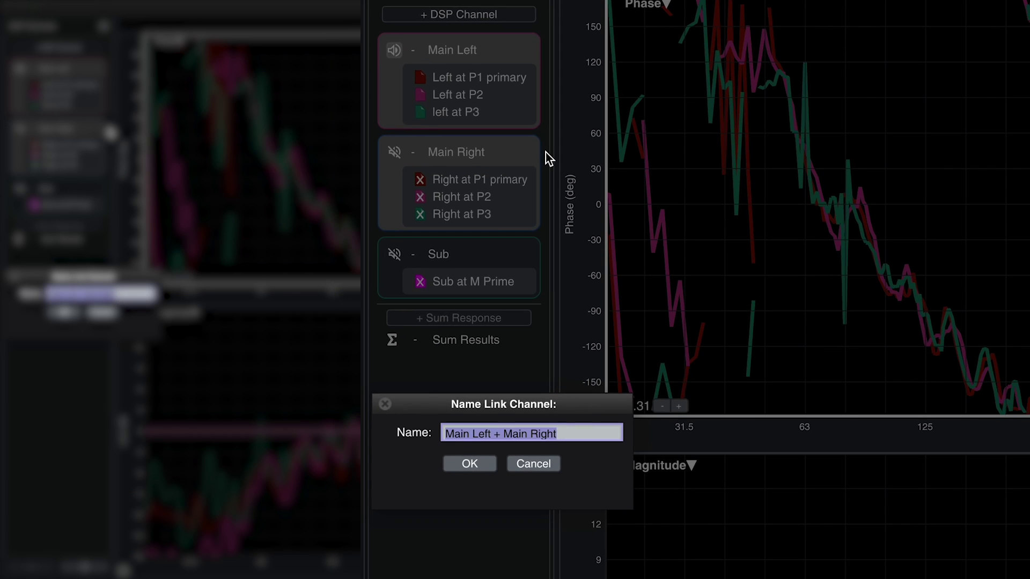
text(Main)
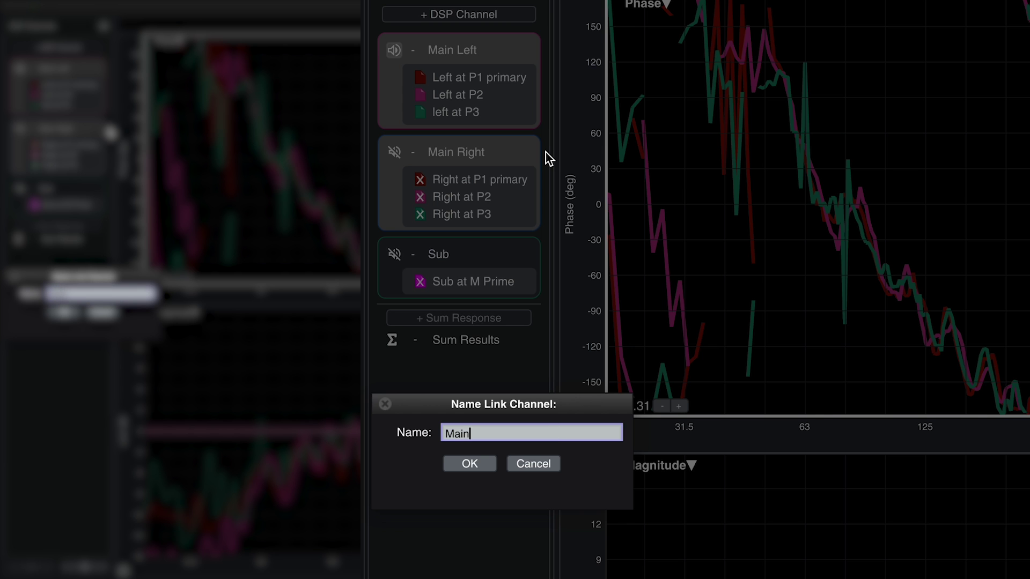
text( LR)
key(Return)
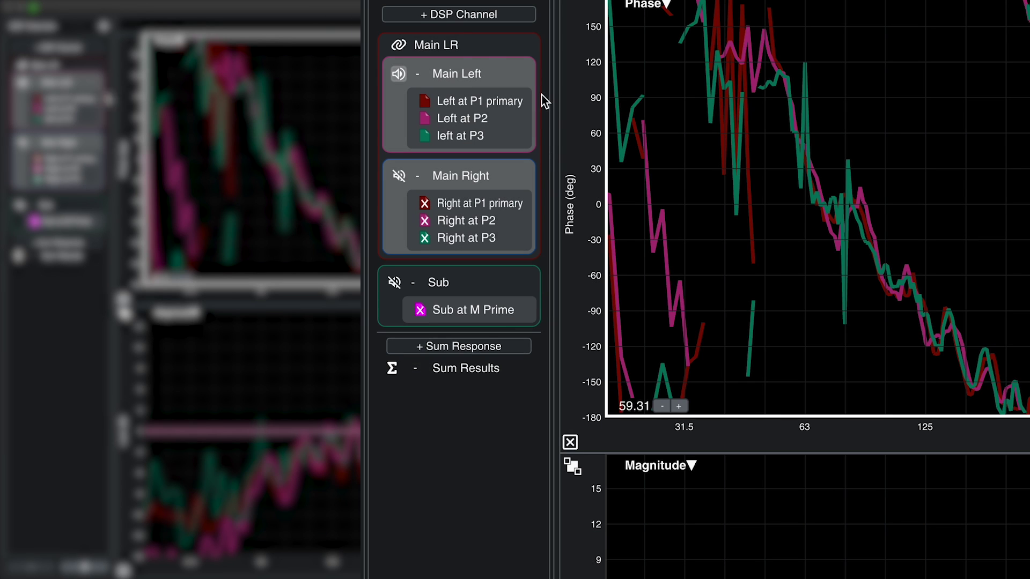
click(468, 42)
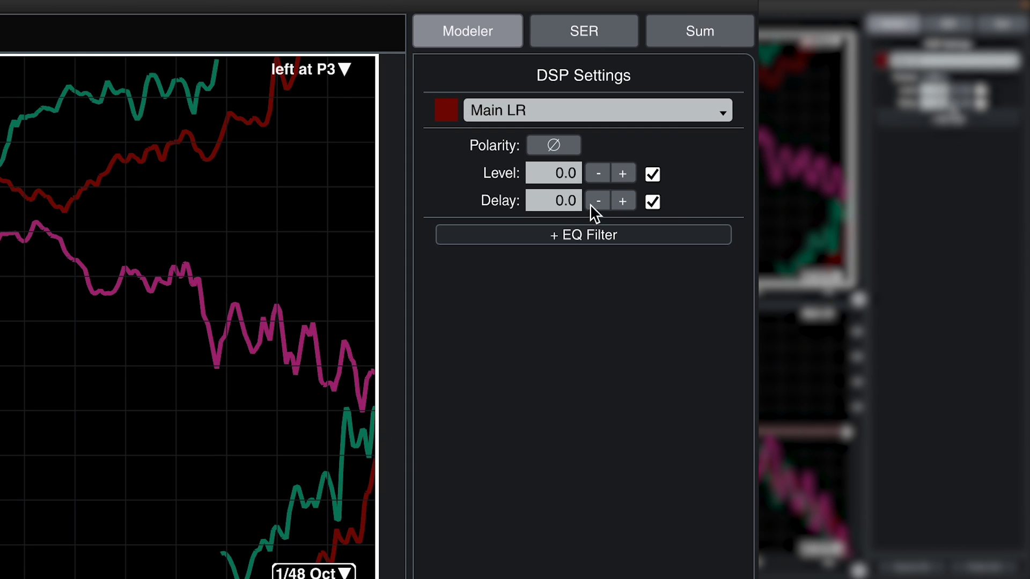
Step: Try Main LR's polarity, level and delay controls, returning each to its default
click(555, 145)
click(556, 145)
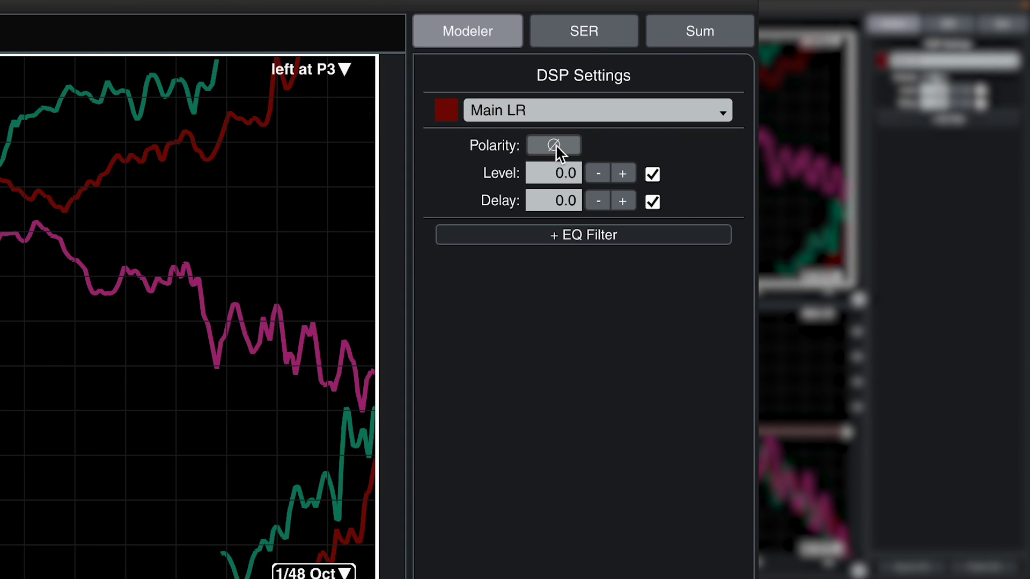
click(612, 173)
click(599, 175)
click(623, 202)
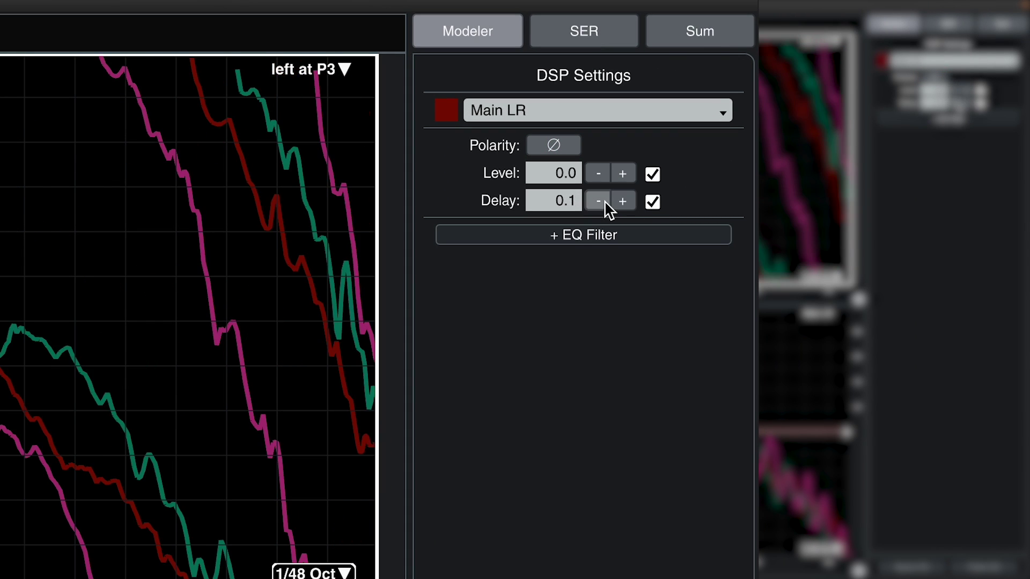
click(602, 202)
Step: Add four EQ filters to Main LR, keeping the first one's type Parametric
click(642, 239)
click(643, 240)
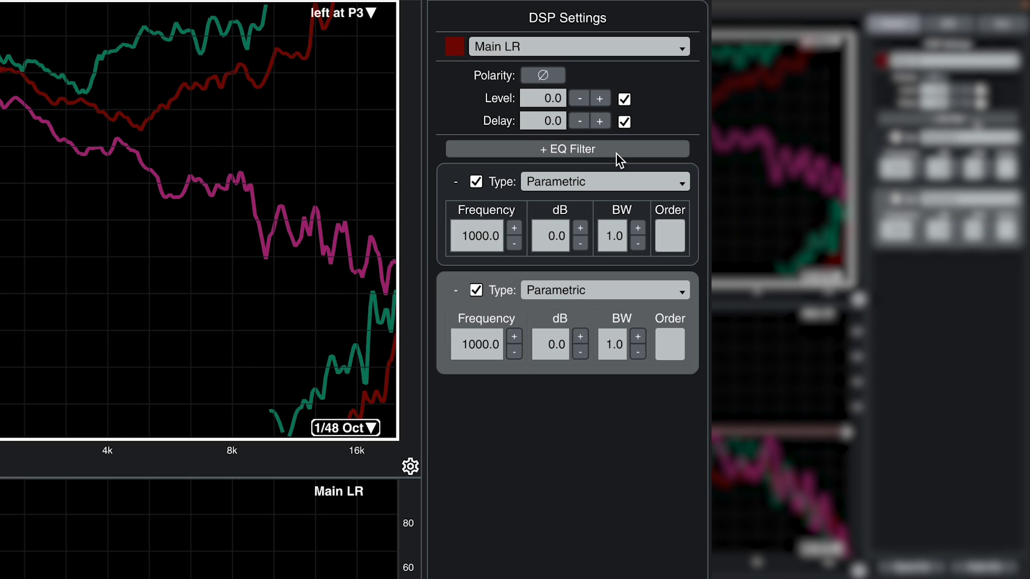
click(642, 240)
click(617, 152)
click(607, 182)
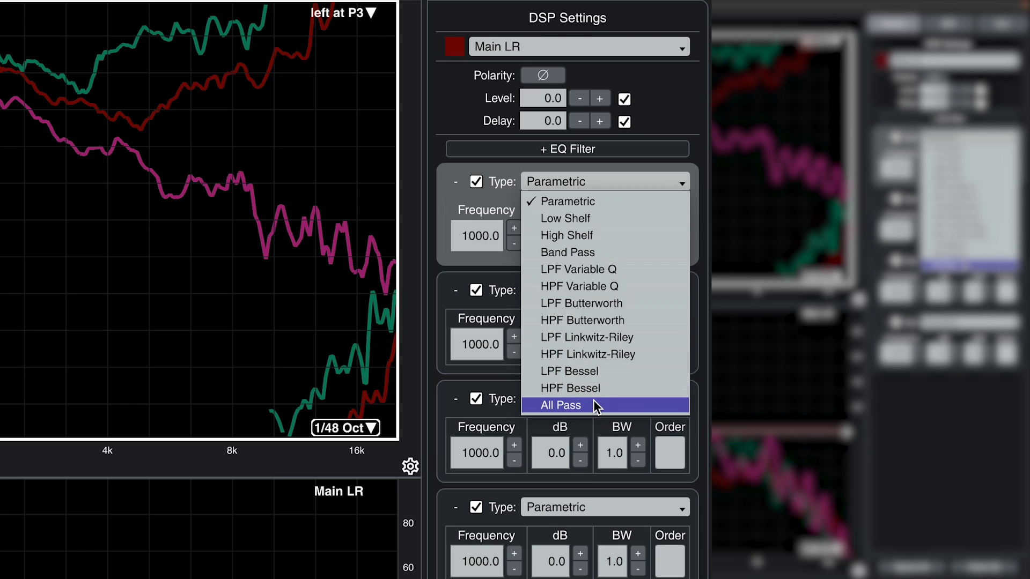
key(Escape)
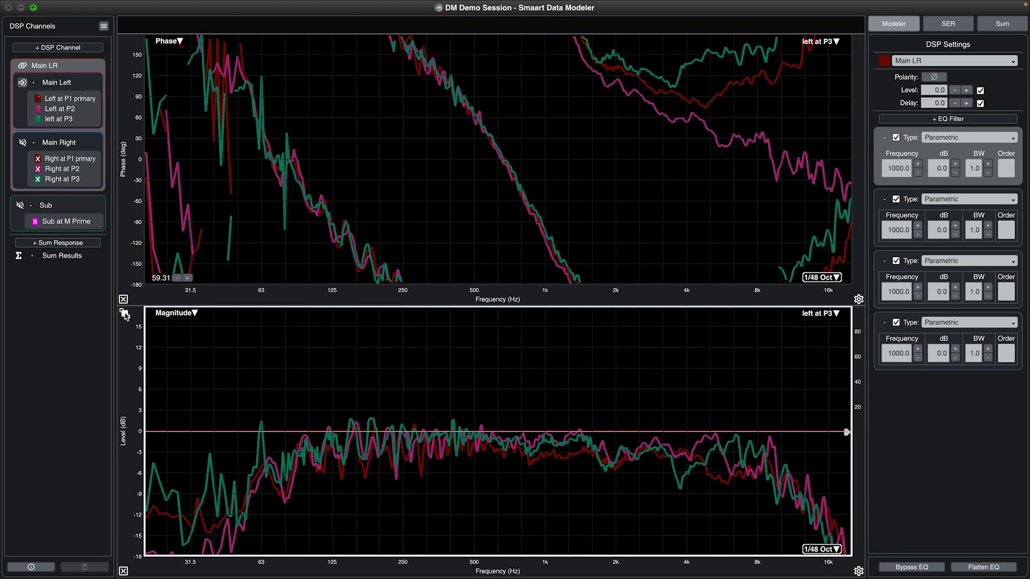
Step: Drag Main LR's first filter to about 602 Hz with near-zero gain, then show the SER view
click(125, 315)
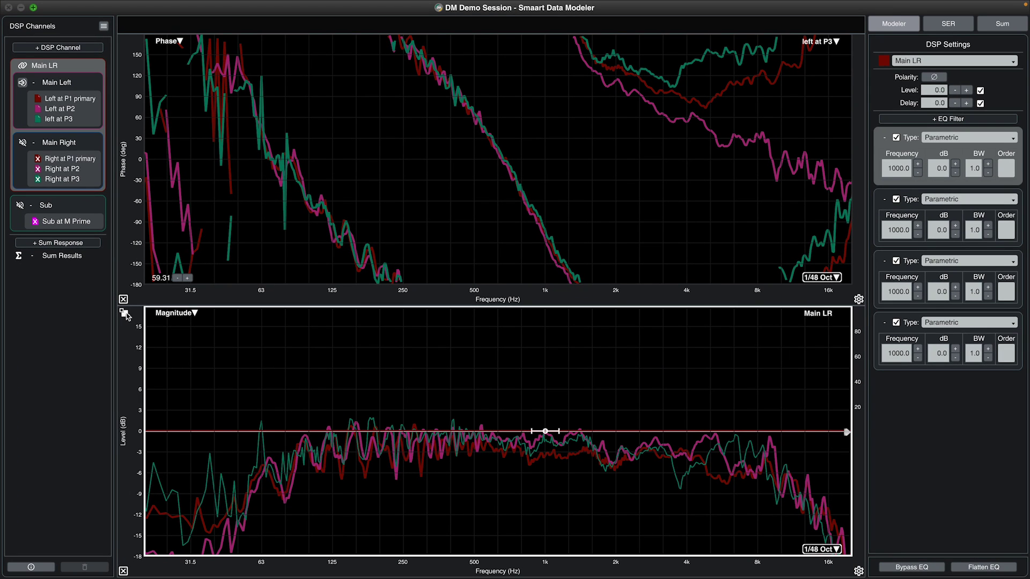
drag(544, 432, 494, 476)
click(124, 314)
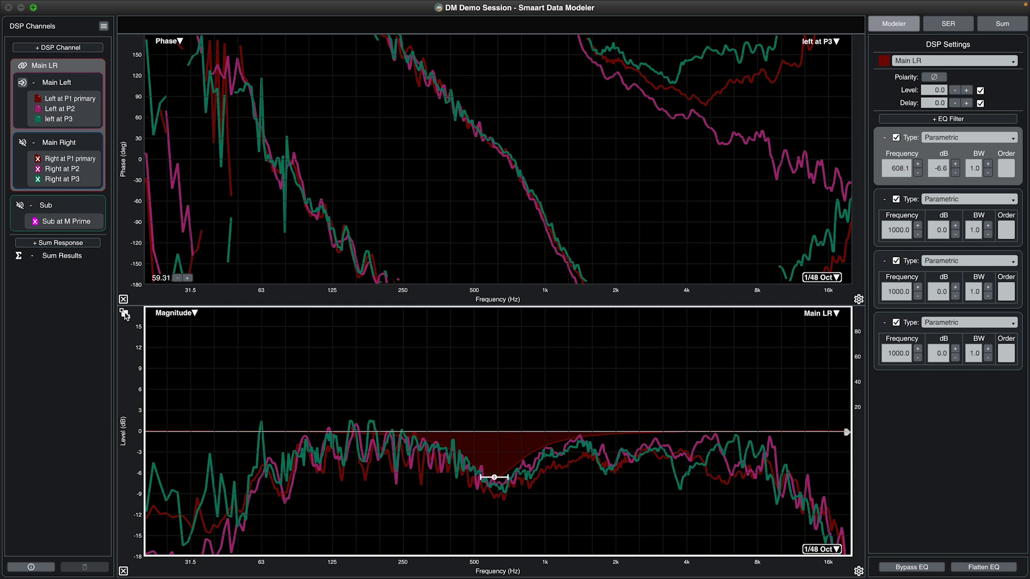
click(124, 315)
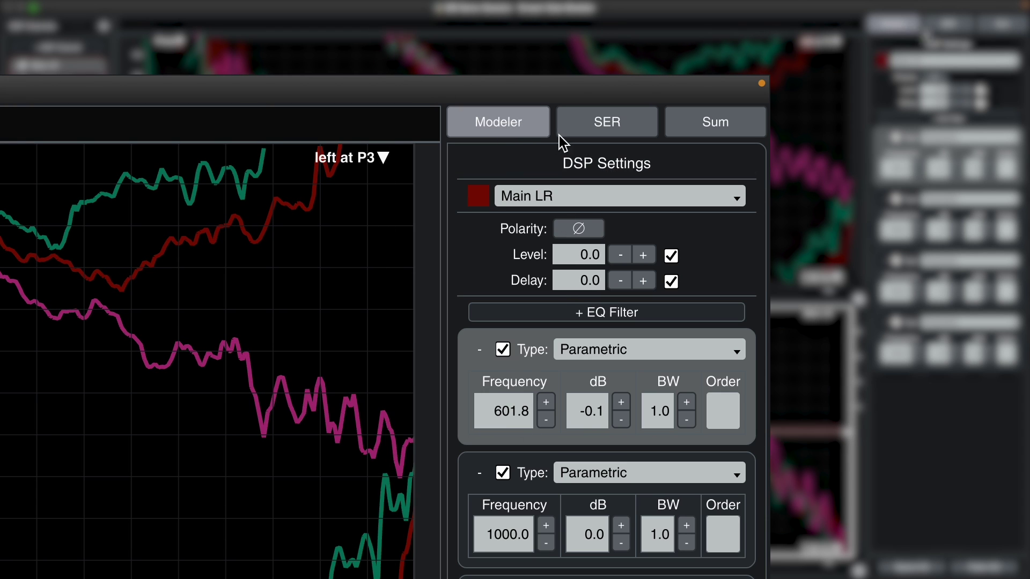
click(585, 129)
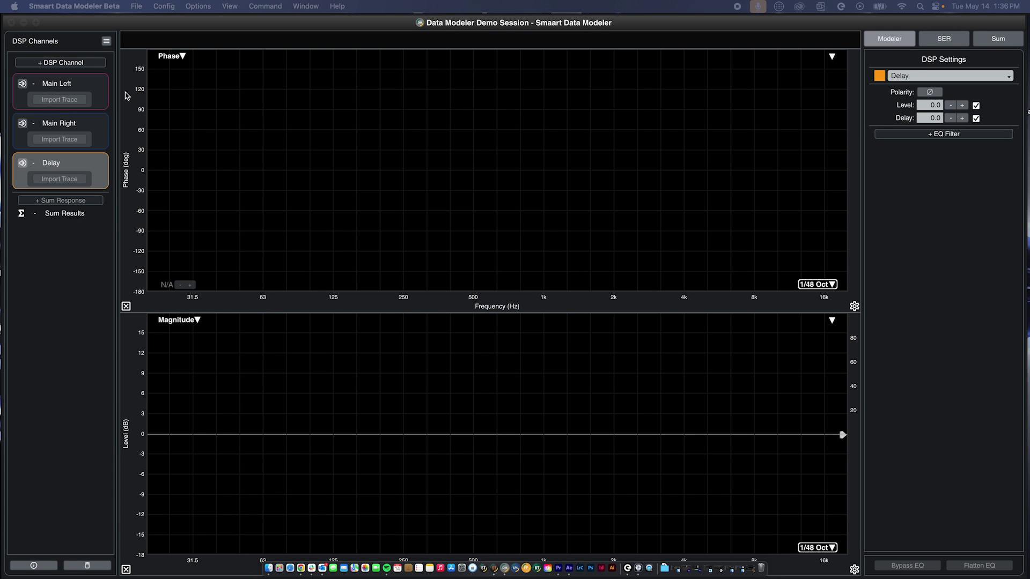
Step: Import traces into Main Left from Session Data > DM Examples > Main LR, selecting the three left traces
click(94, 83)
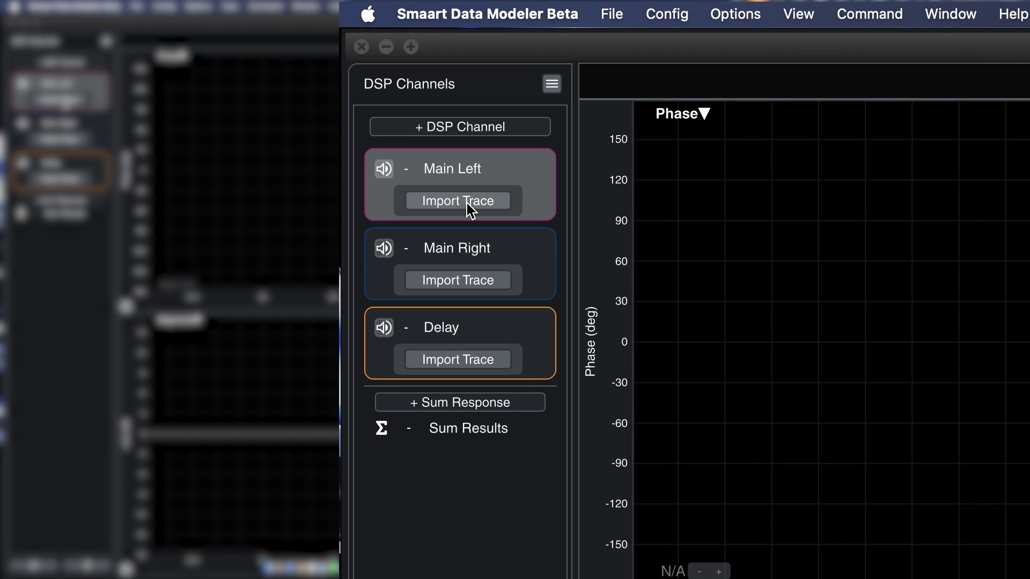
click(467, 205)
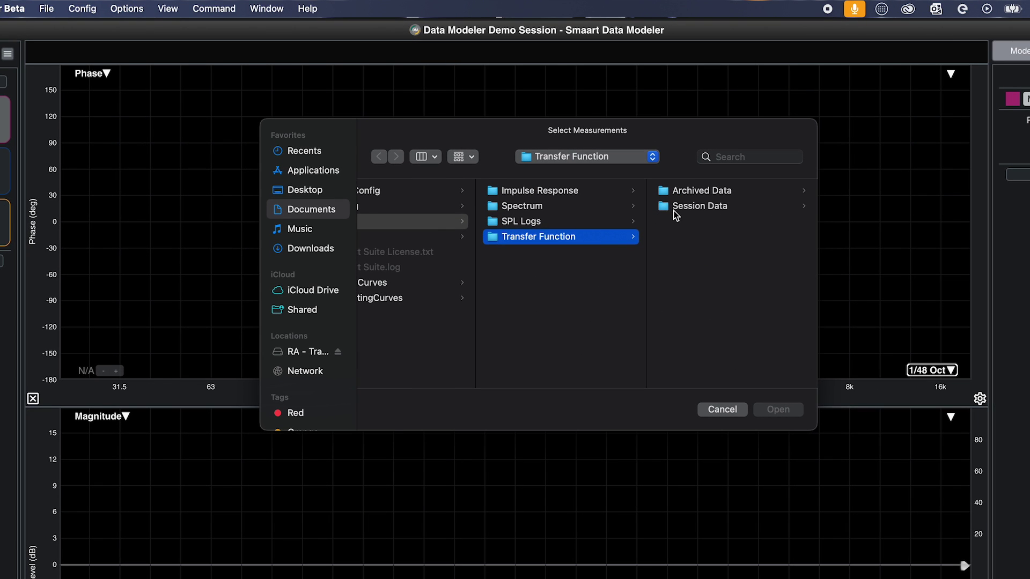
click(677, 206)
click(677, 206)
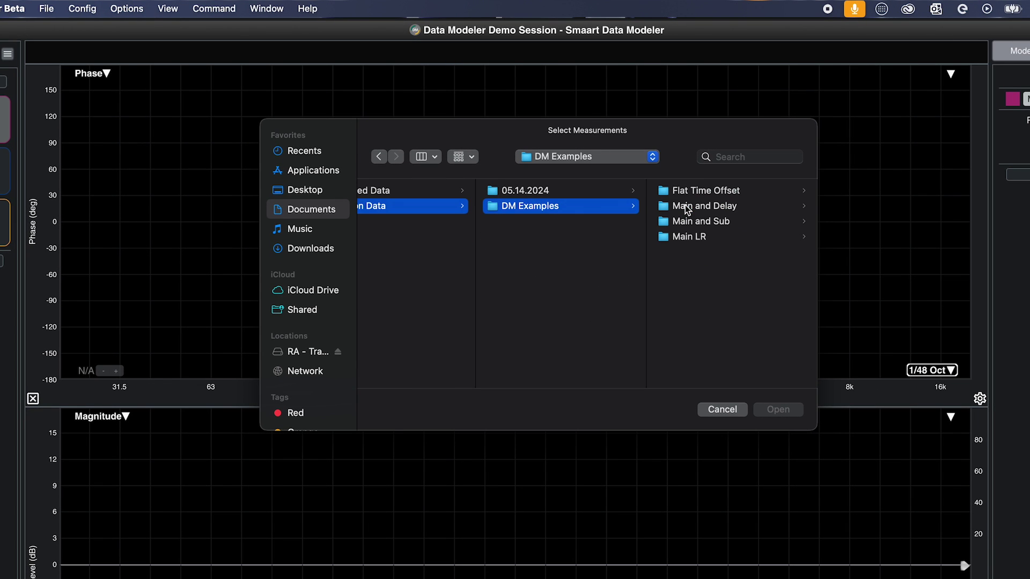
click(703, 237)
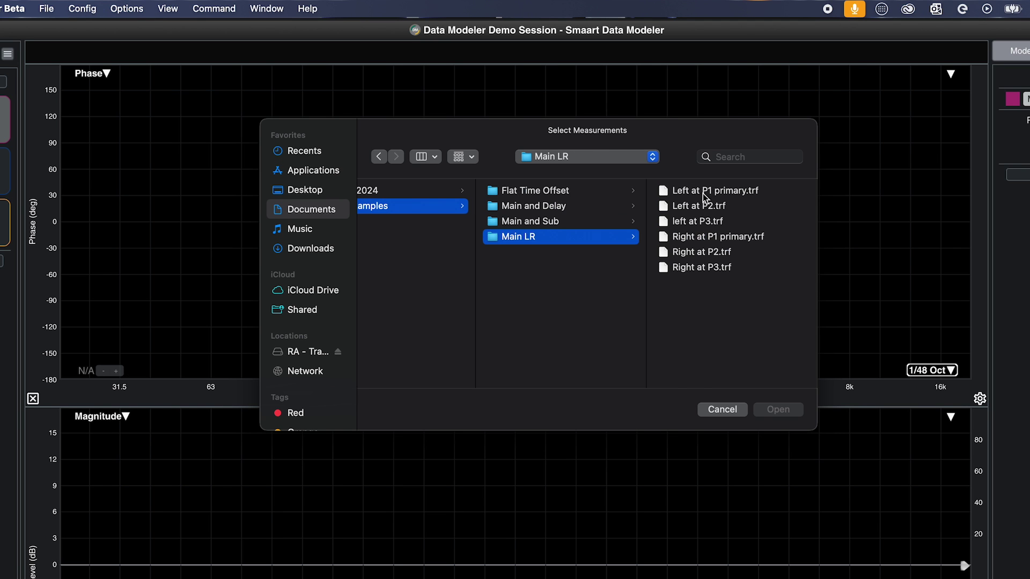
click(703, 194)
shift+click(586, 221)
Step: Load the three left traces, then drag Right at P1 primary, P2 and P3 from Finder onto Main Right
click(778, 409)
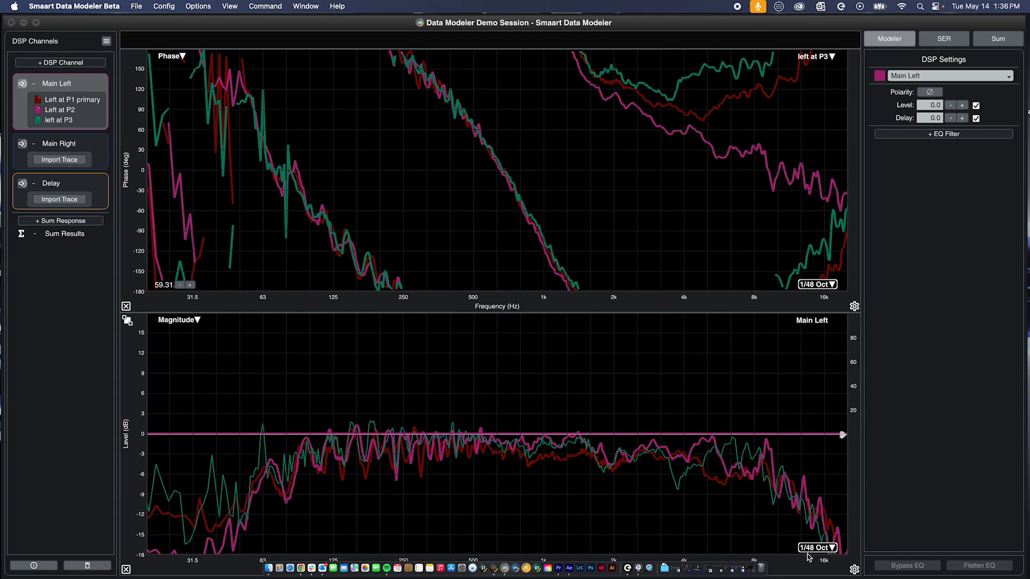
click(728, 569)
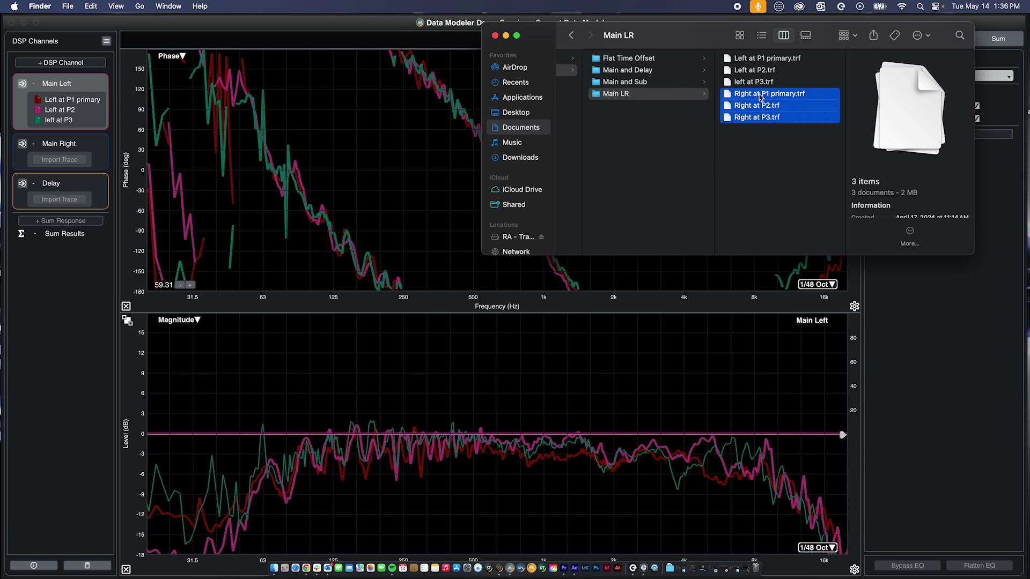
drag(760, 97, 62, 144)
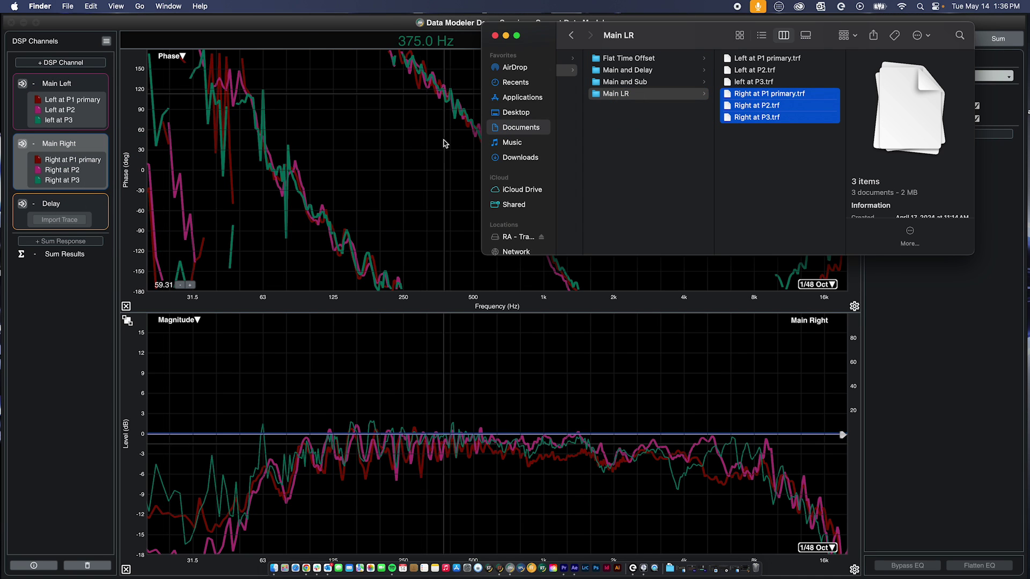
click(744, 564)
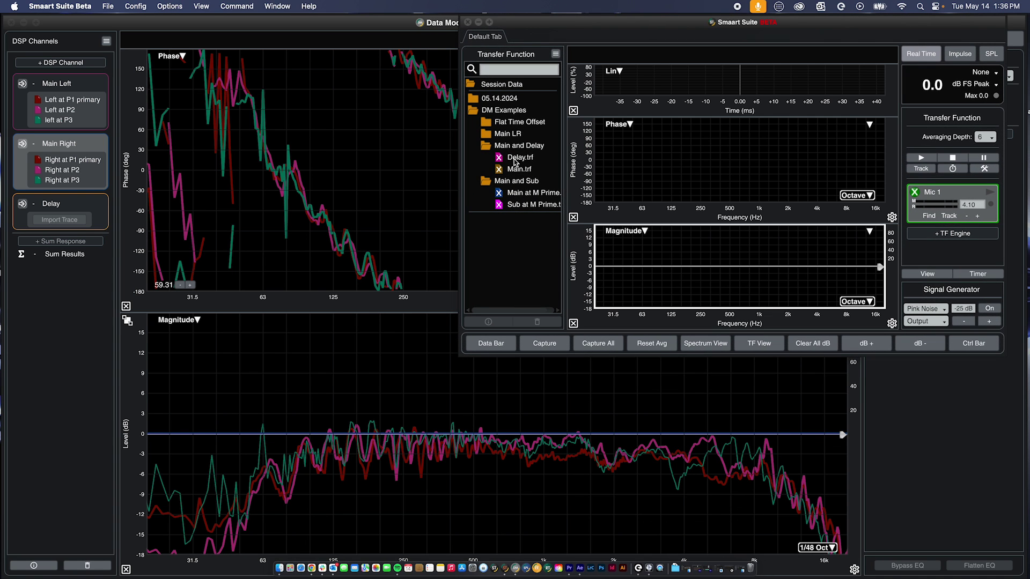
Step: Load Delay.trf into the Delay channel and import Sub at M Prime as a new DSP channel in Data Modeler Demo Session
drag(525, 159, 65, 218)
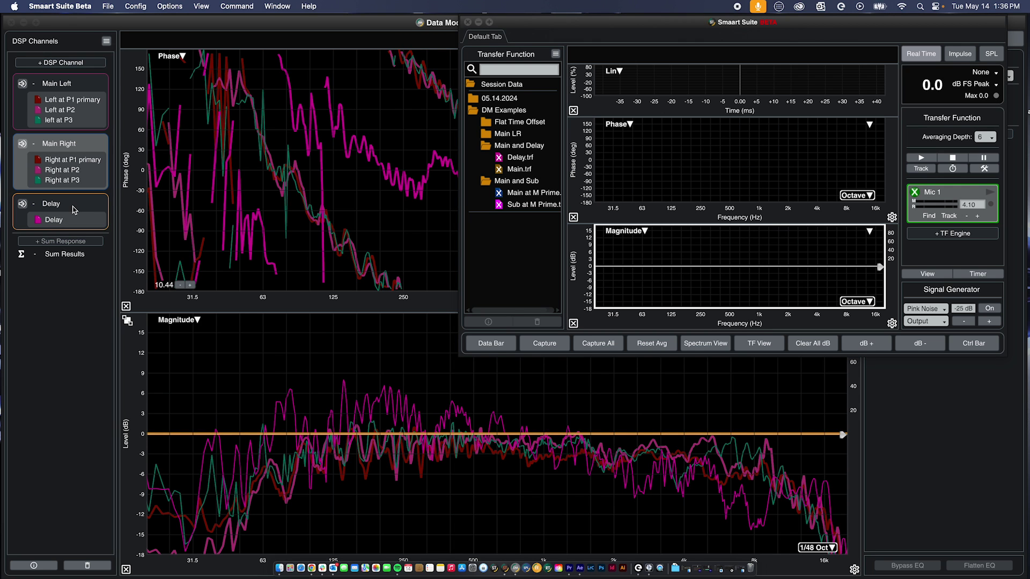
click(527, 206)
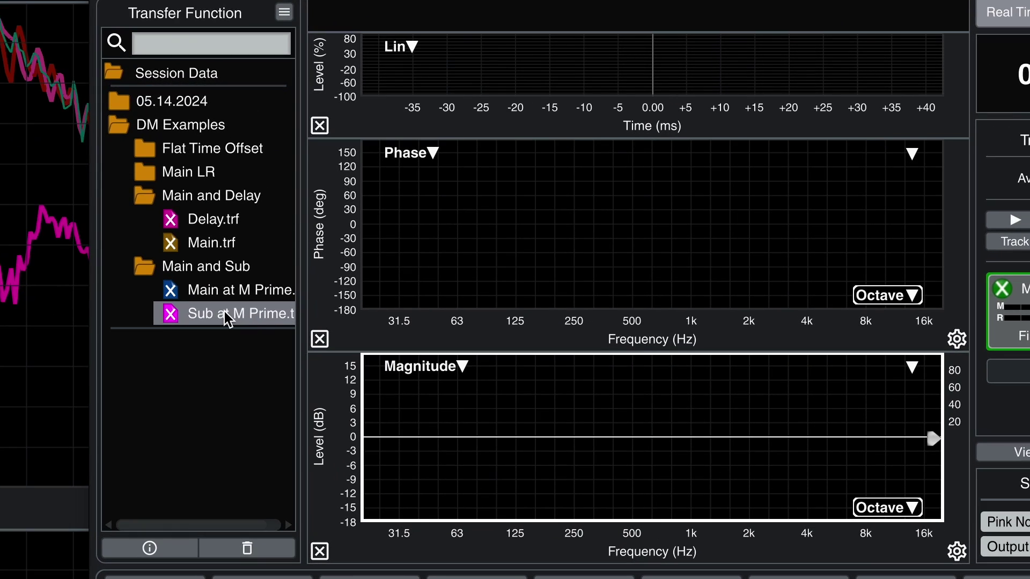
right_click(228, 319)
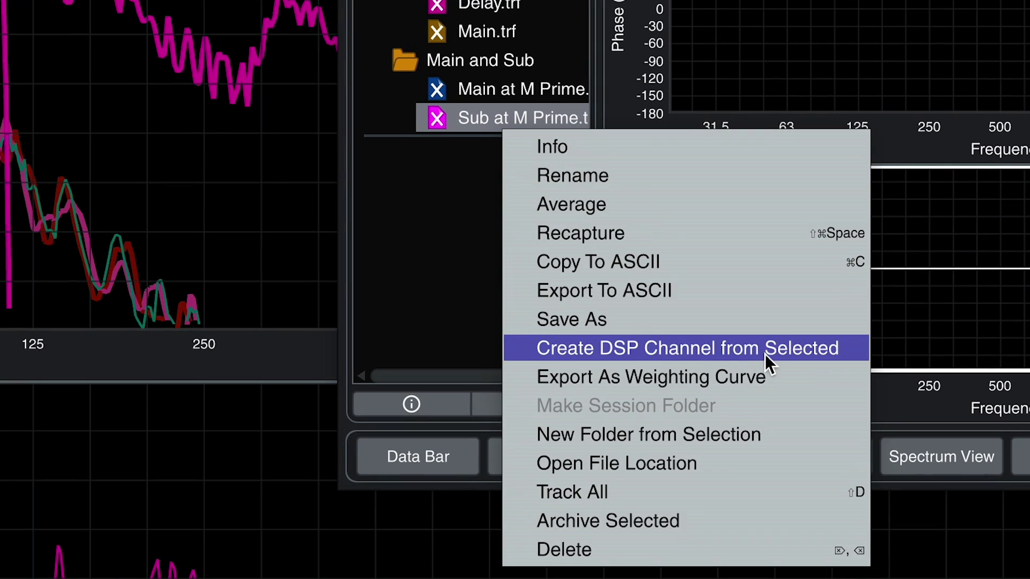
click(775, 352)
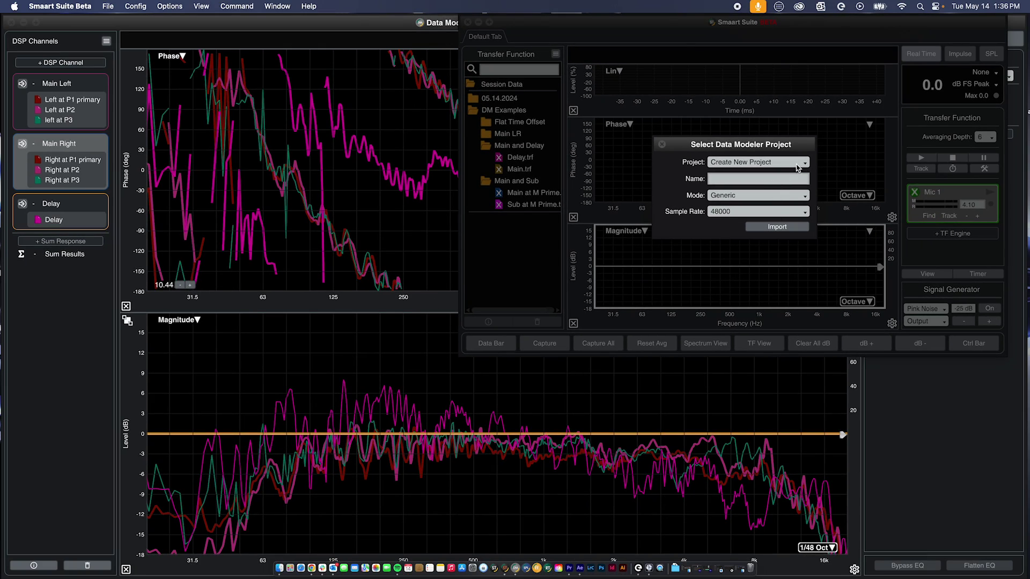
click(801, 164)
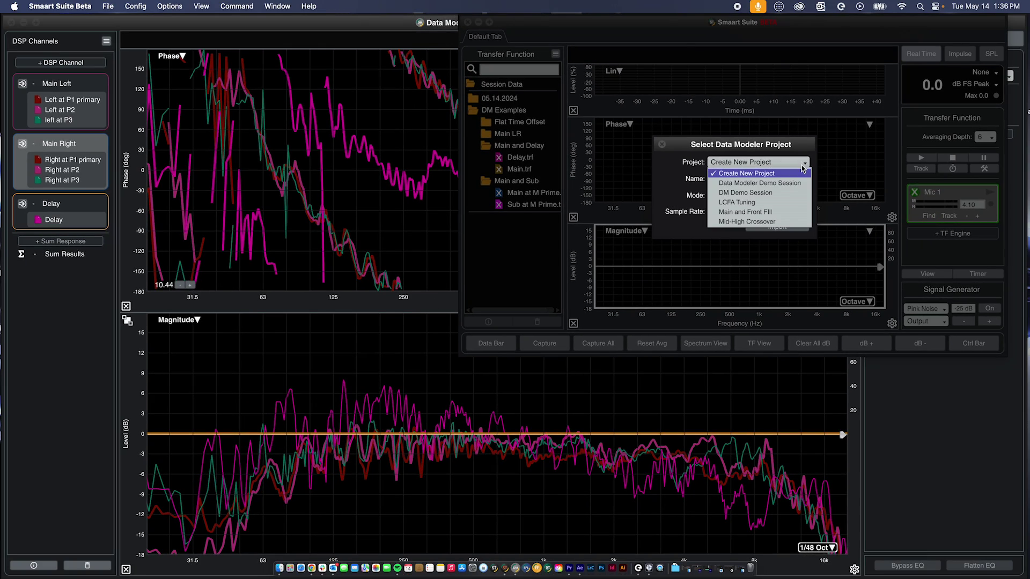
click(790, 184)
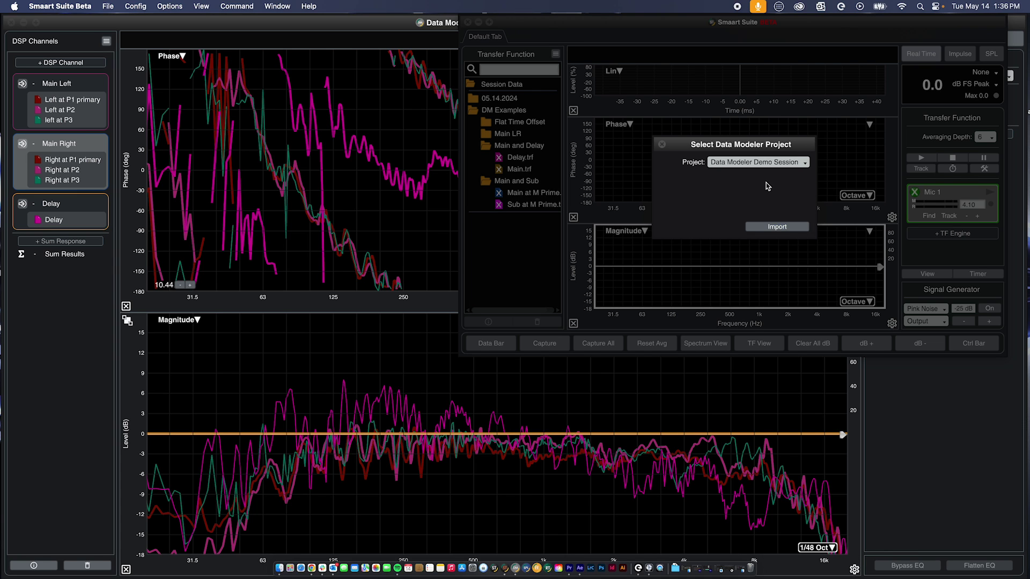
click(774, 228)
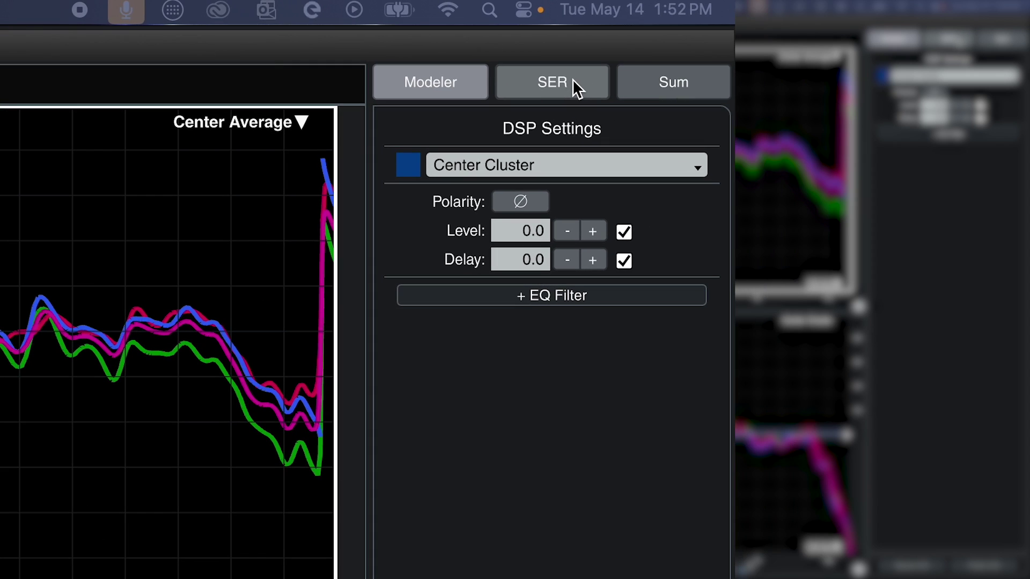
Step: Give Center Cluster a parametric filter at 1130.6 Hz, -3.9 dB, BW 0.6, and invert the EQ
click(956, 37)
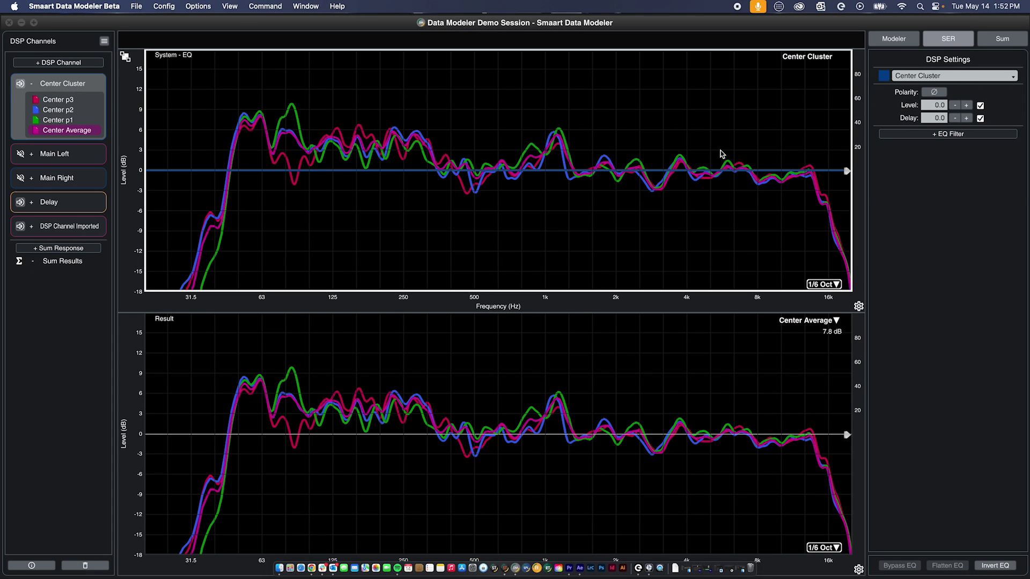
click(948, 133)
click(947, 133)
click(948, 134)
click(948, 134)
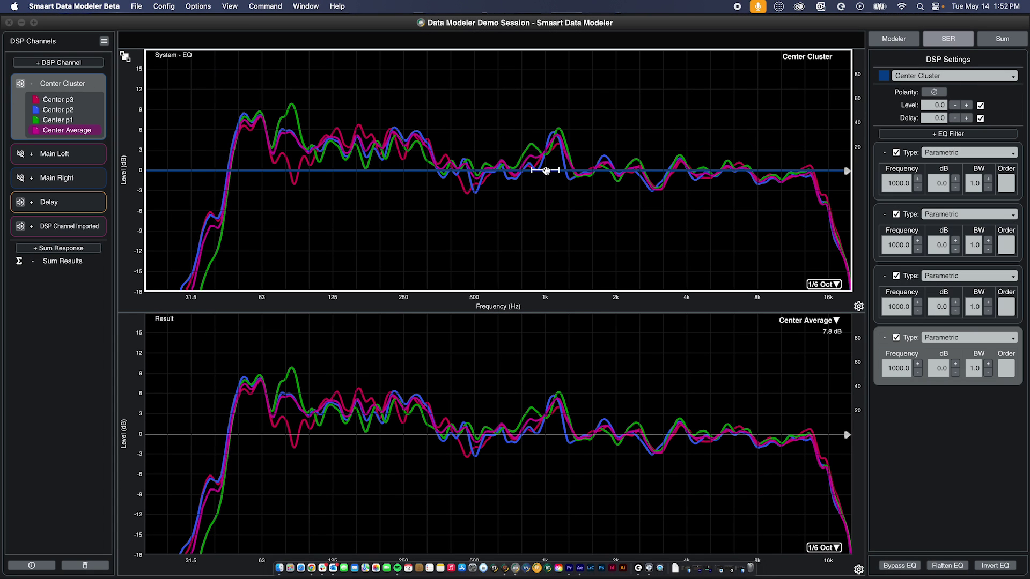
drag(546, 171, 548, 108)
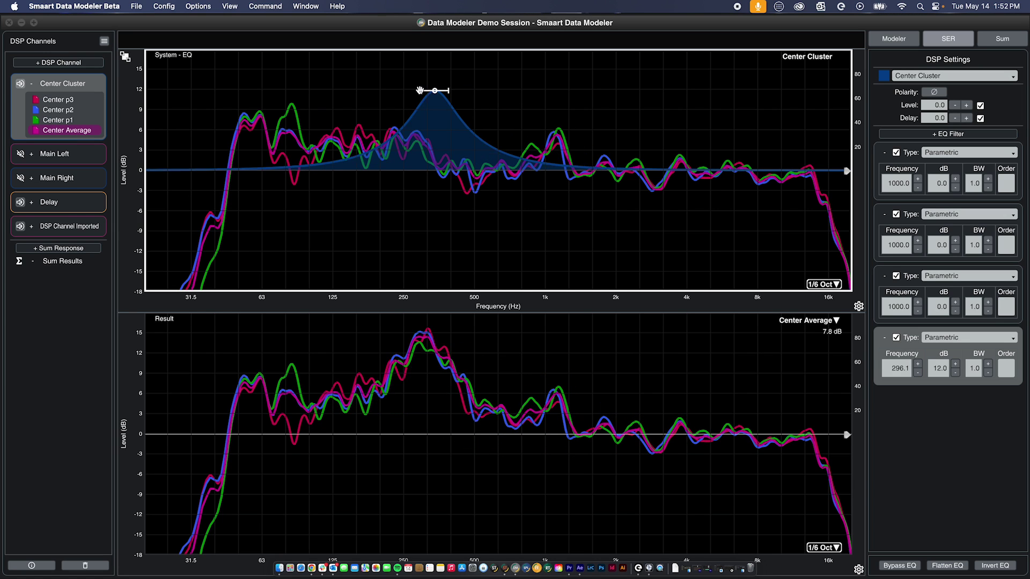
drag(420, 90, 558, 198)
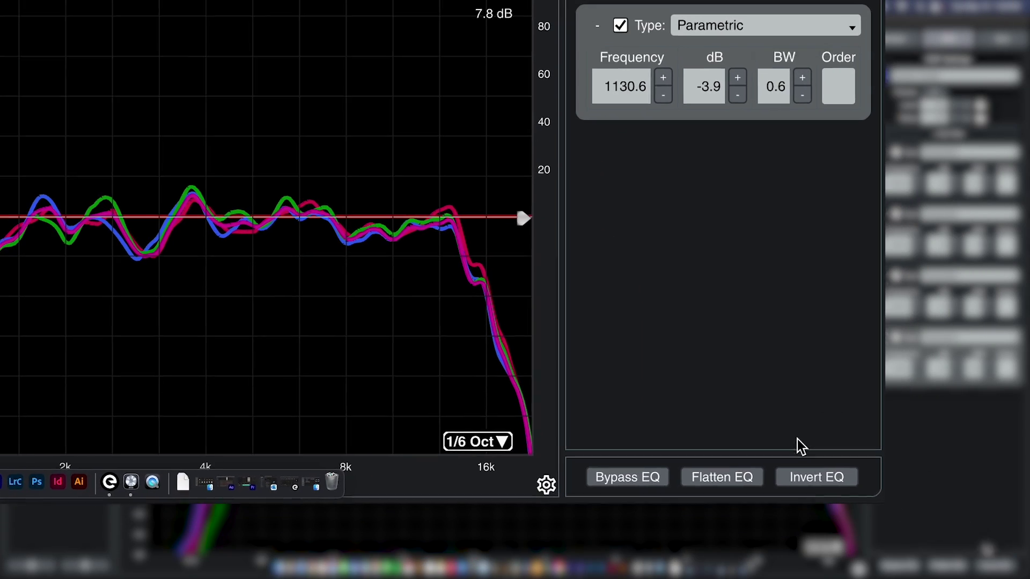
click(828, 478)
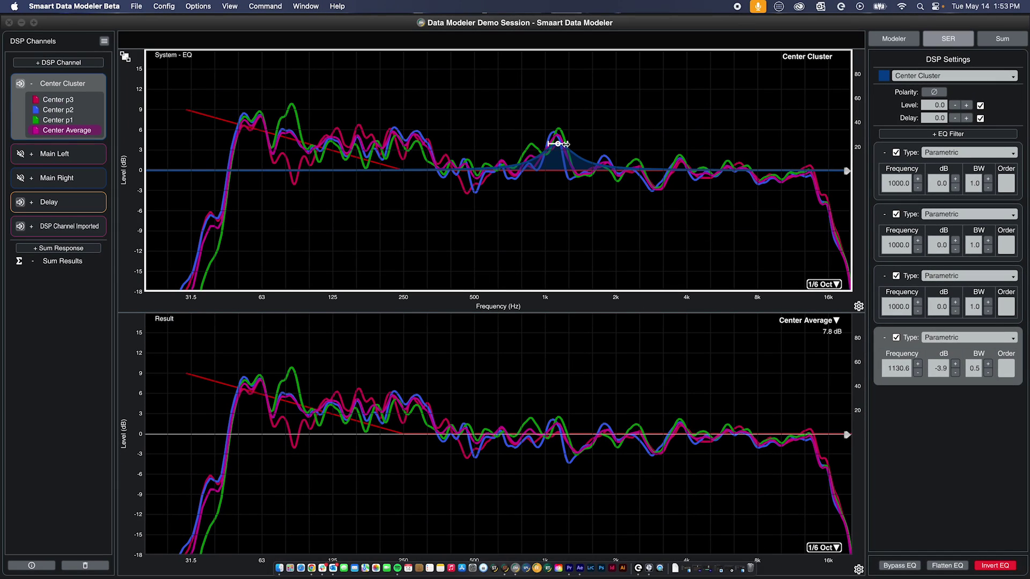
Step: Narrow the filter bandwidth to 0.5 and hide the Center p3, p2 and p1 traces
drag(560, 138, 558, 138)
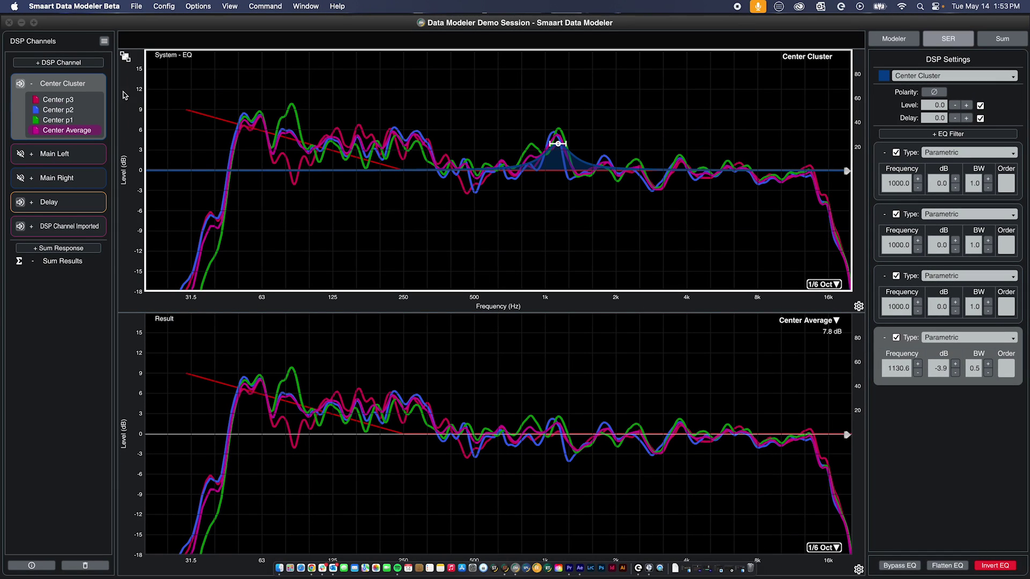
click(36, 100)
click(36, 110)
click(36, 120)
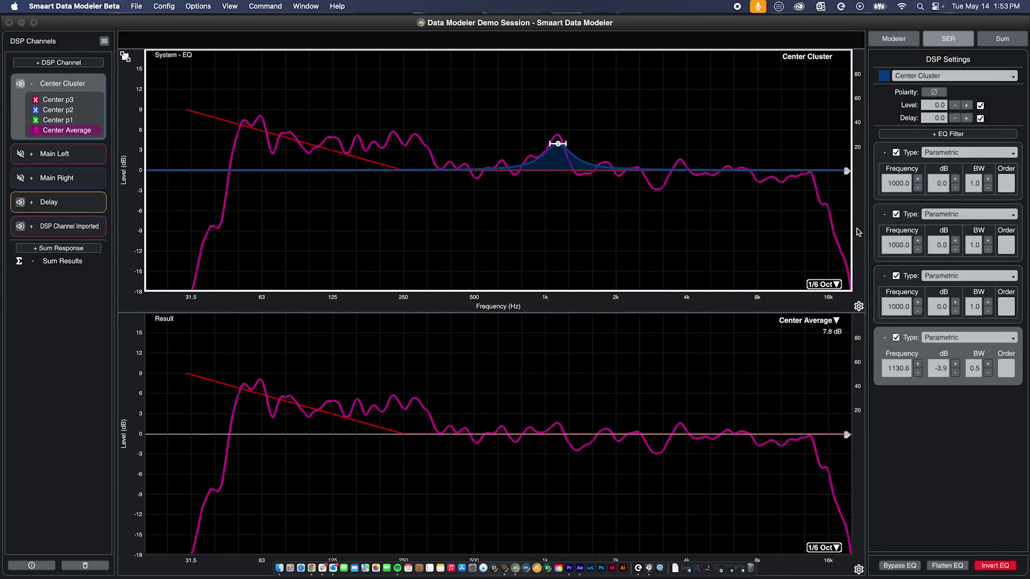
Step: Set the first EQ filter to a -4.8 dB cut near 261 Hz, then switch to Sum view
click(539, 155)
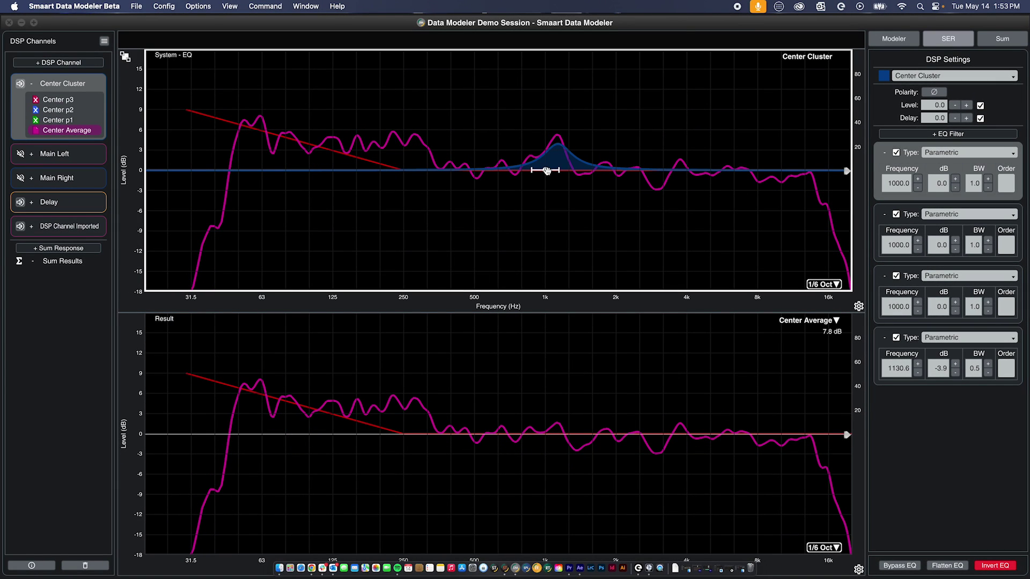
drag(546, 170, 410, 141)
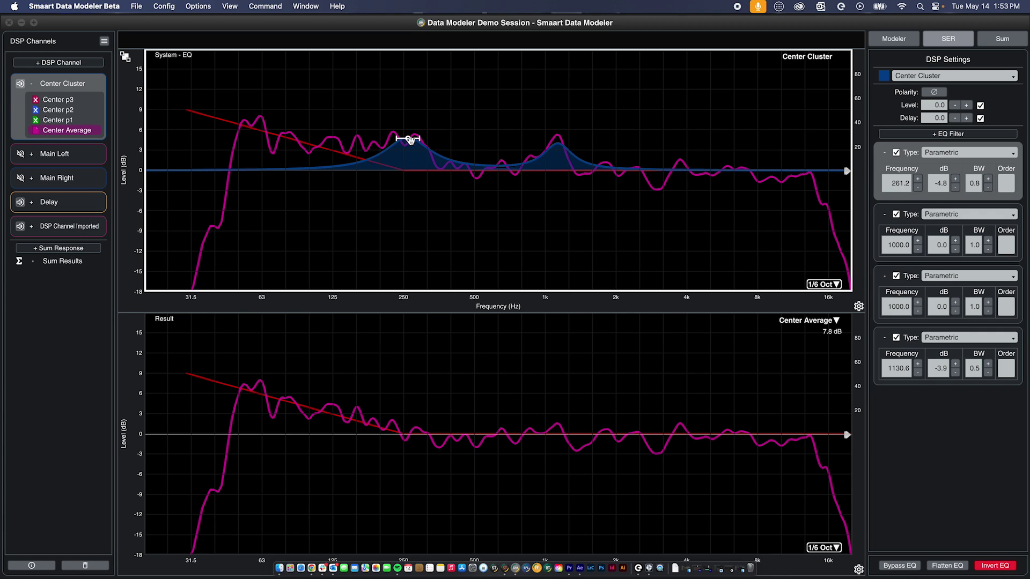
click(895, 41)
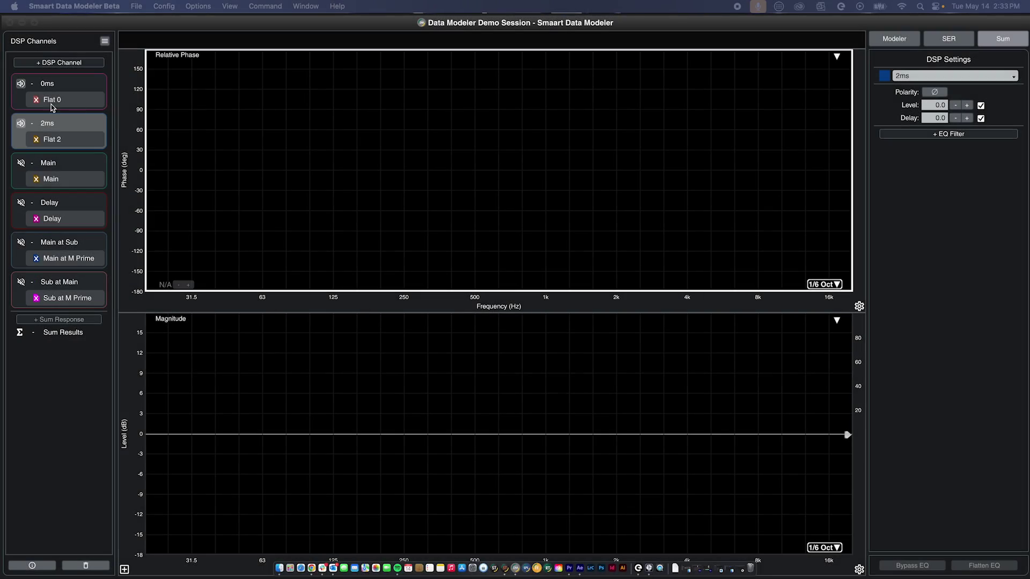
Step: Plot the Flat 0 and Flat 2 traces and confirm Flat 0's time reference is 0.00
click(36, 100)
click(41, 139)
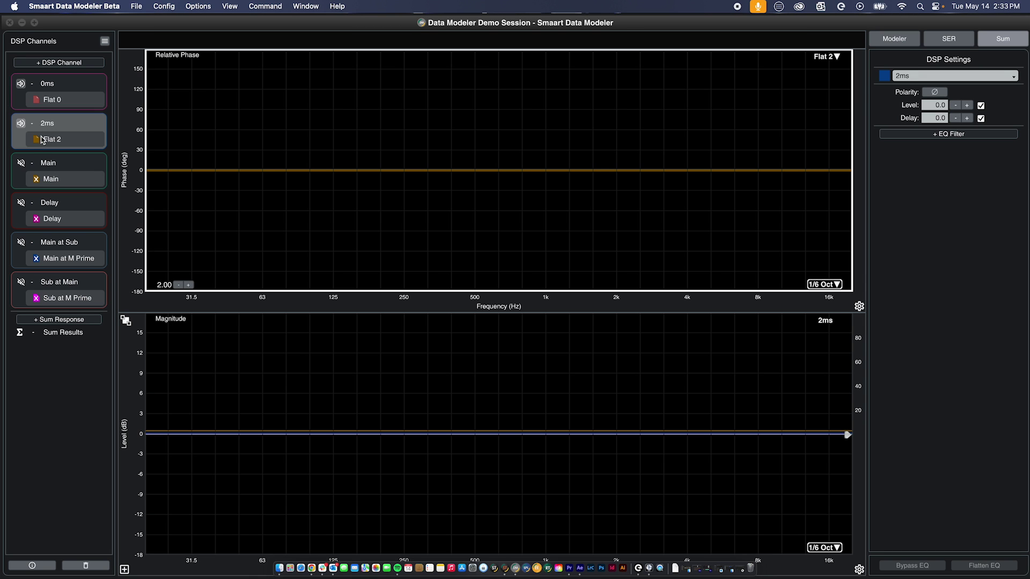
right_click(53, 103)
click(115, 106)
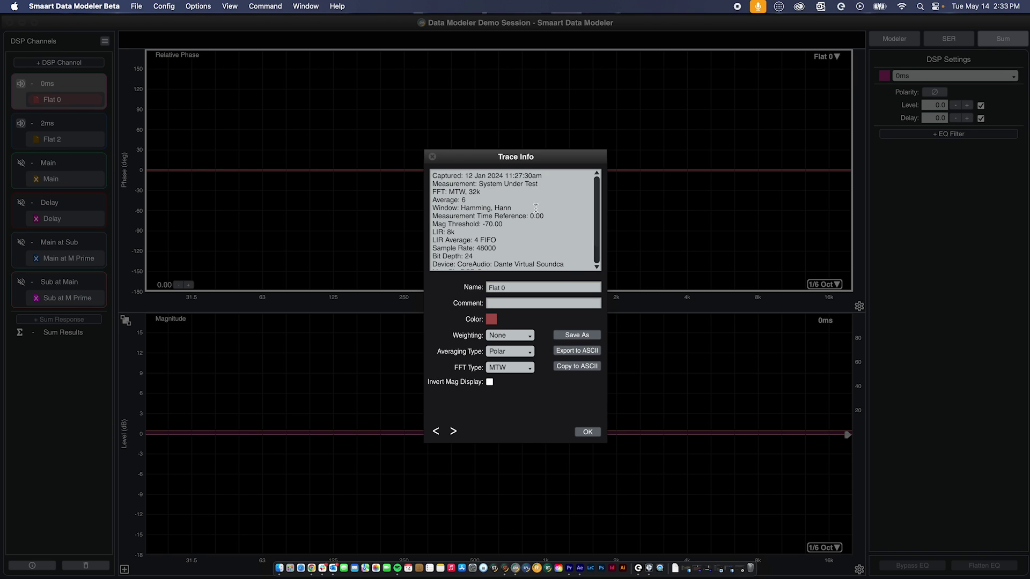
drag(544, 216, 428, 217)
click(432, 157)
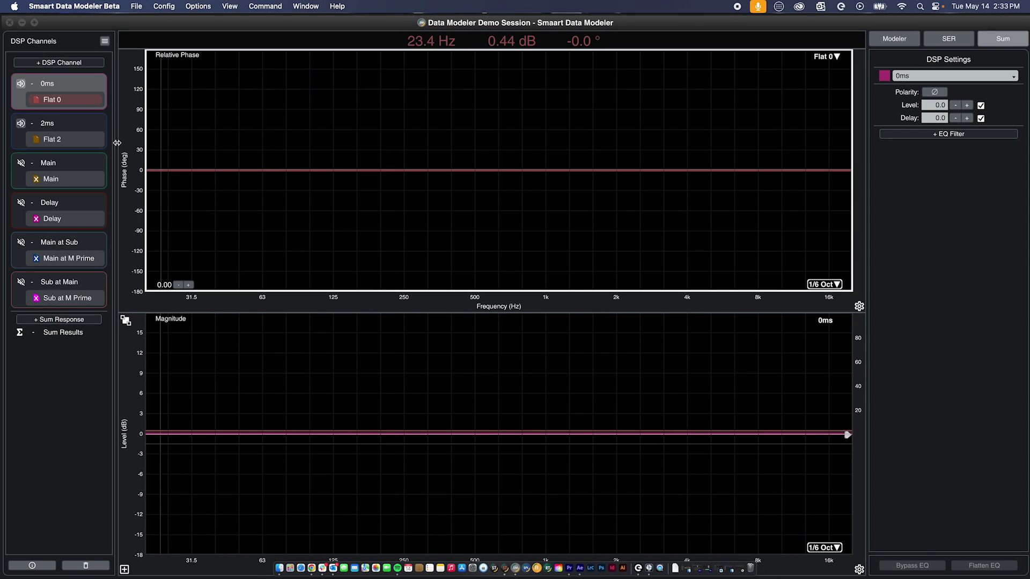
Step: Confirm Flat 2's measurement time reference reads 2.00, then begin a new sum response
right_click(82, 140)
click(106, 146)
drag(544, 216, 468, 215)
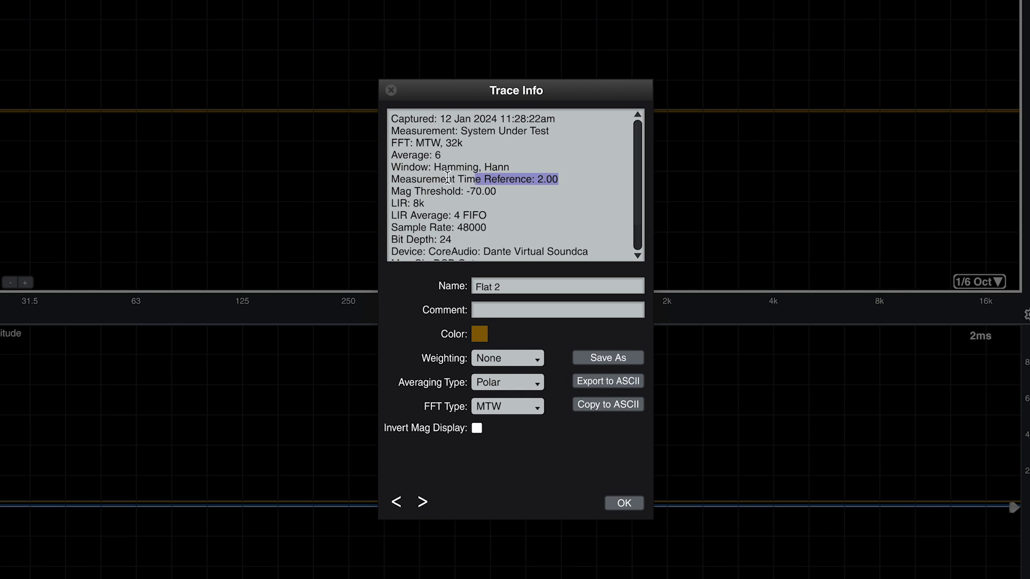
drag(447, 177, 391, 178)
click(391, 90)
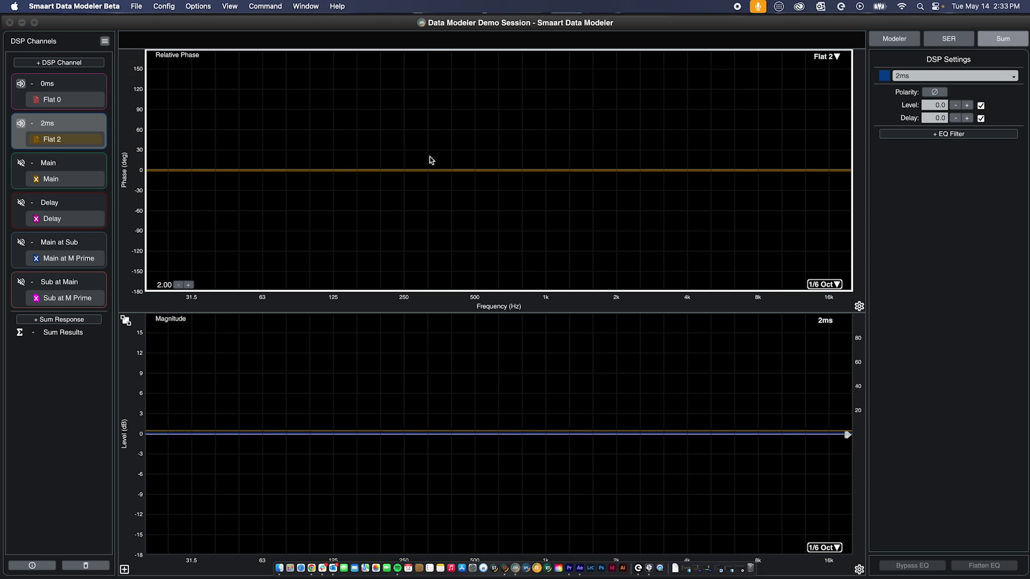
click(90, 320)
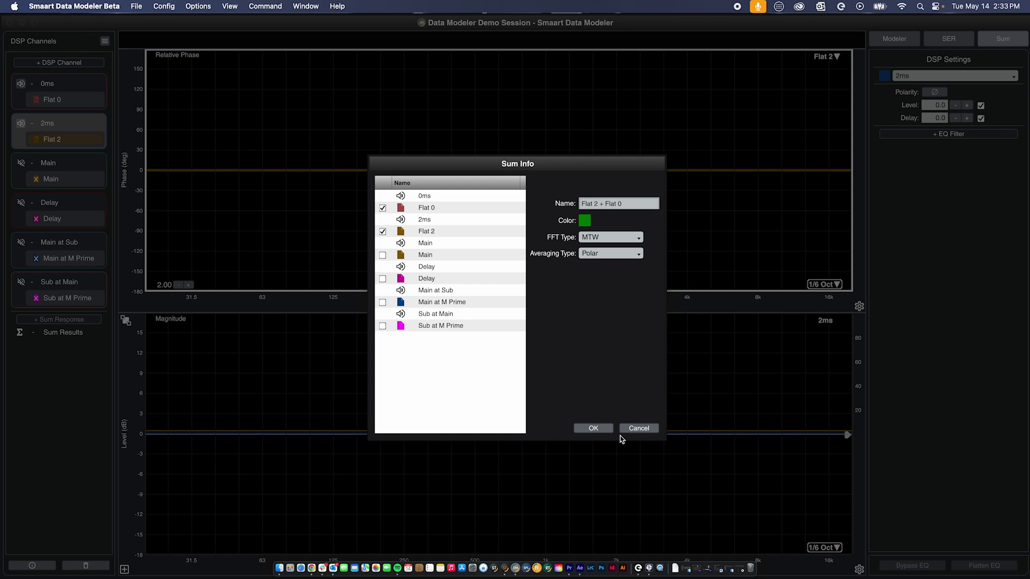
Step: Create the Flat 2 + Flat 0 sum and step the 0ms channel's delay up to 1.7 ms
click(595, 428)
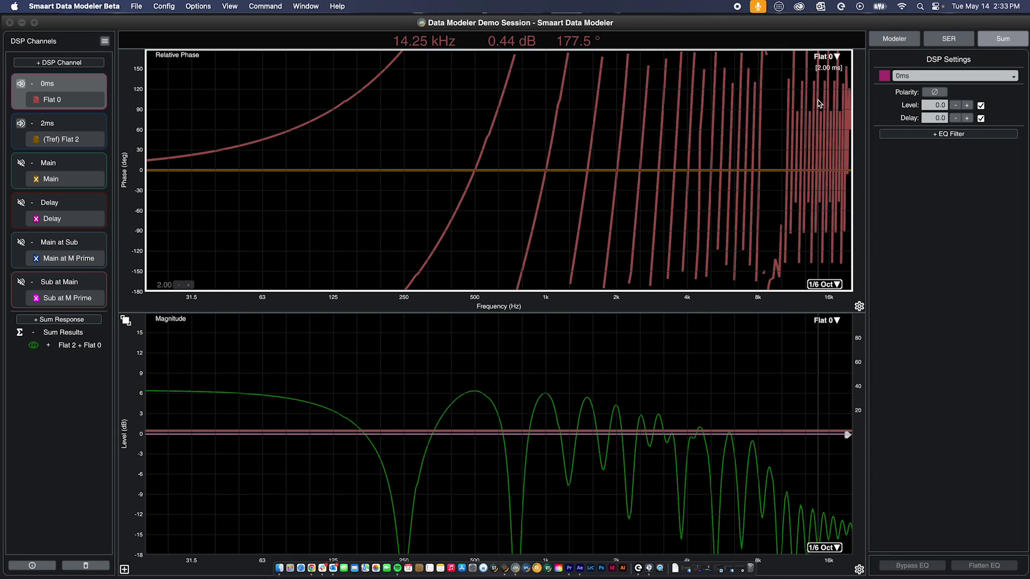
click(839, 69)
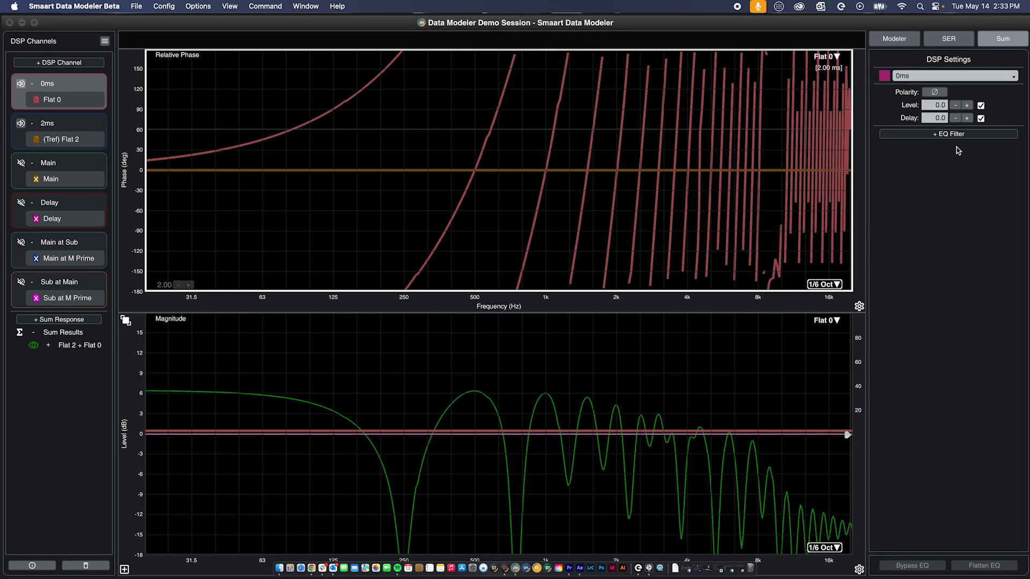
click(968, 118)
click(968, 118)
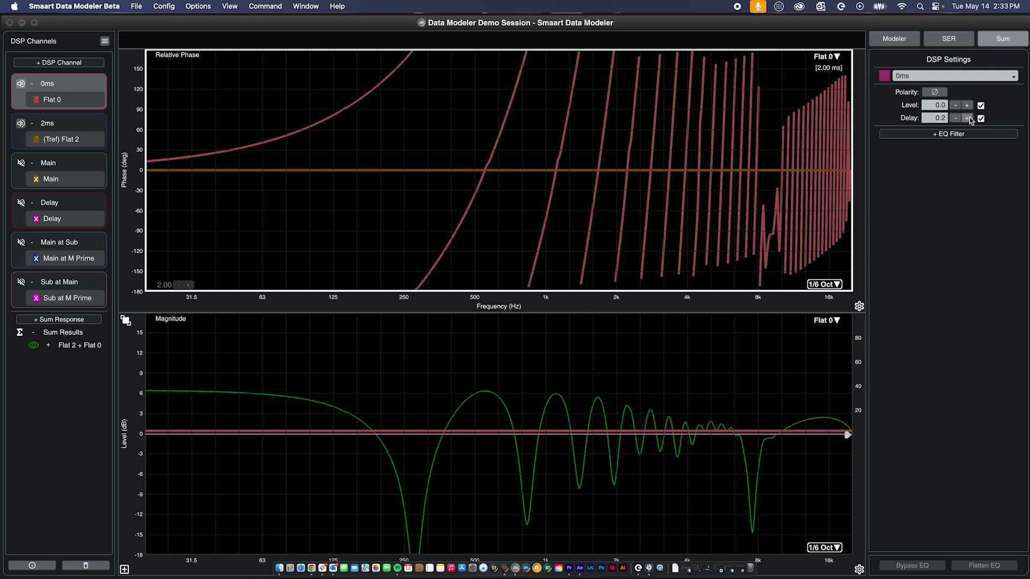
click(968, 118)
click(968, 118)
click(968, 118)
click(968, 118)
click(968, 118)
click(968, 118)
click(968, 118)
click(968, 118)
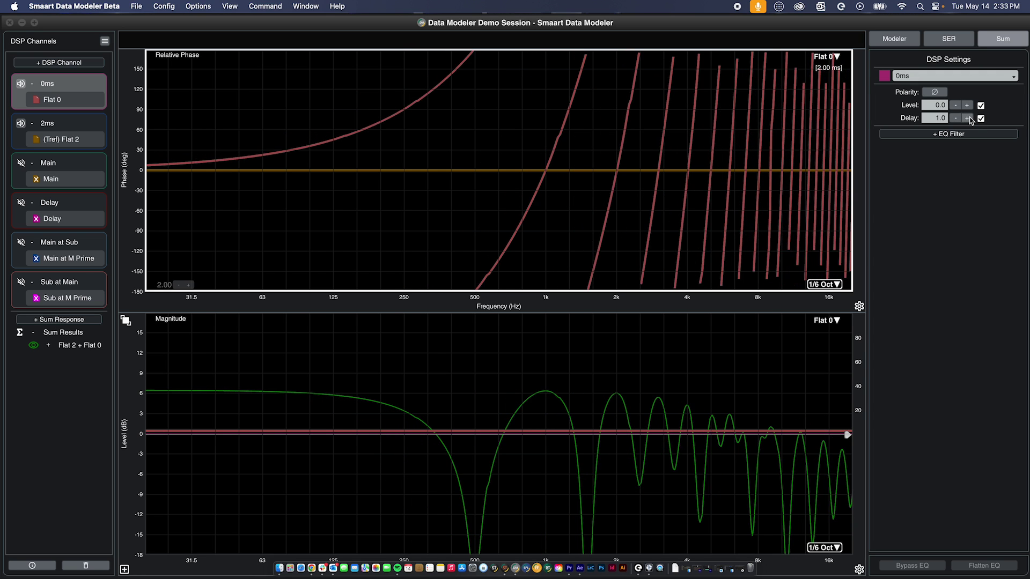
click(968, 118)
click(968, 118)
click(968, 118)
click(968, 118)
click(968, 118)
click(968, 118)
click(968, 118)
click(968, 118)
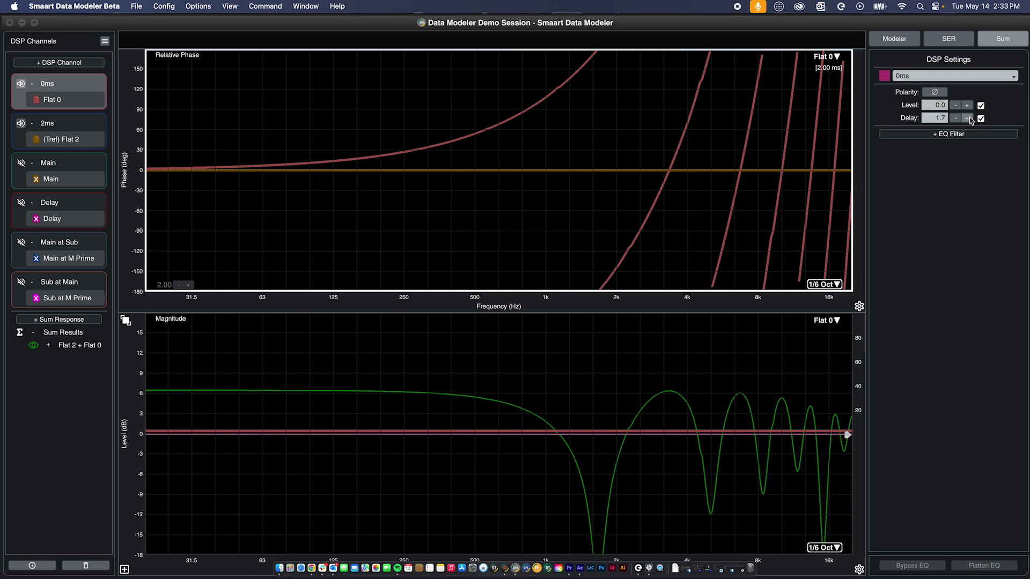
click(968, 118)
click(968, 118)
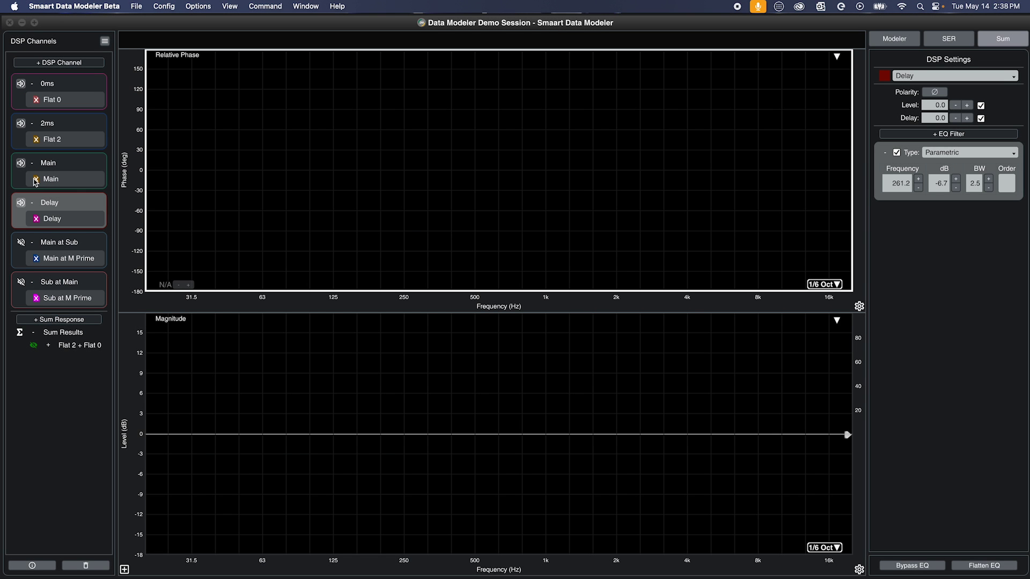
Step: Show the Main and Delay traces and start a new sum response
click(35, 183)
click(38, 220)
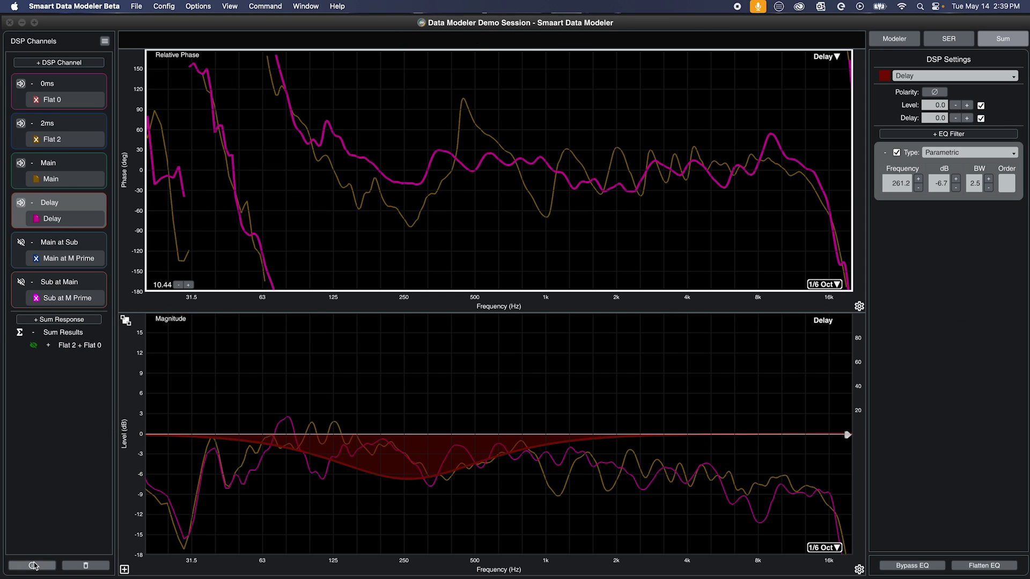
click(71, 320)
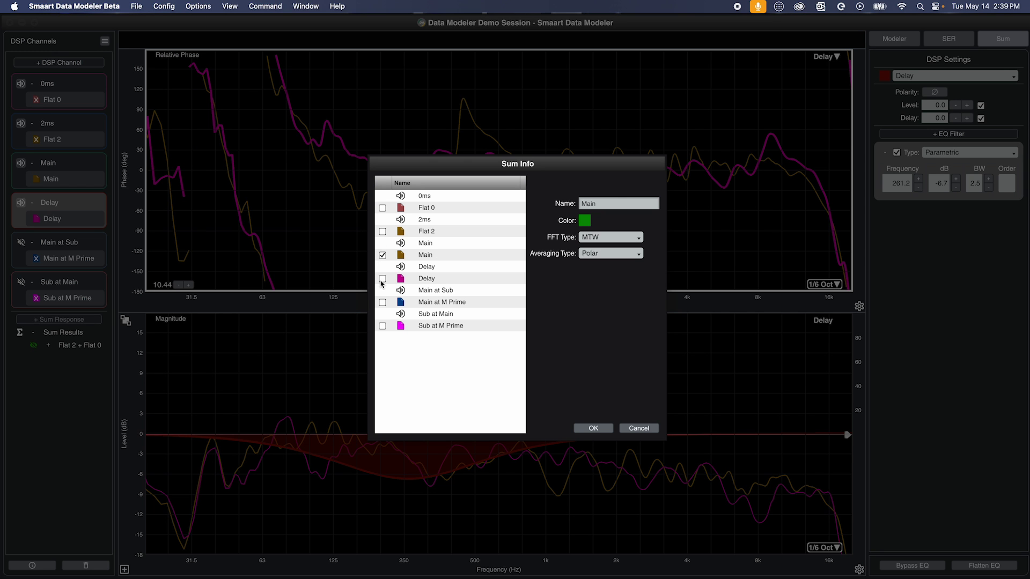
Step: Create the Delay + Main sum and set the Delay channel's delay to 23.5 ms
click(593, 428)
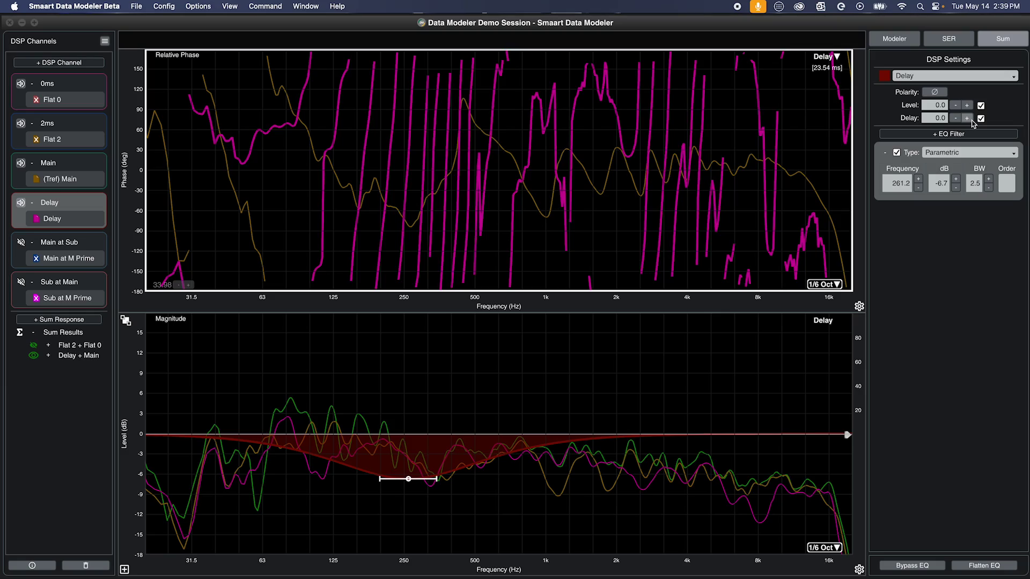
click(1029, 263)
drag(971, 121, 968, 123)
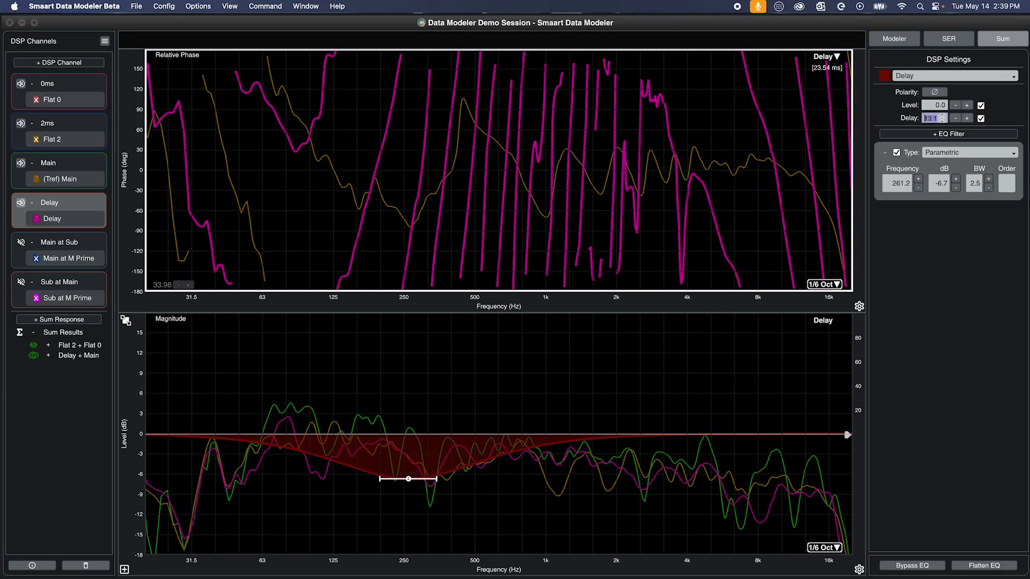
key(Return)
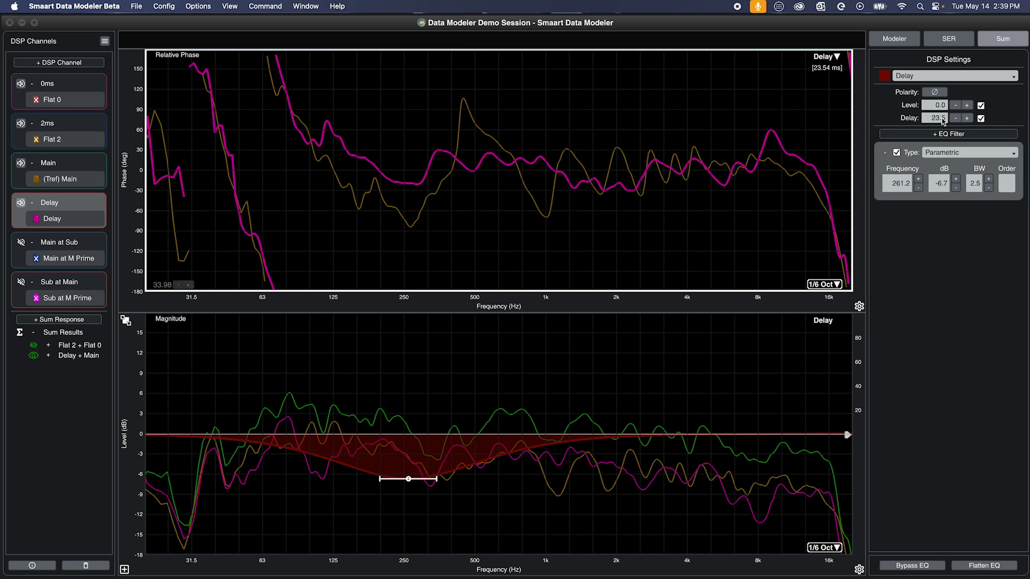
Step: In Modeler view, show the Main and Delay traces and make the Magnitude plot active
click(905, 43)
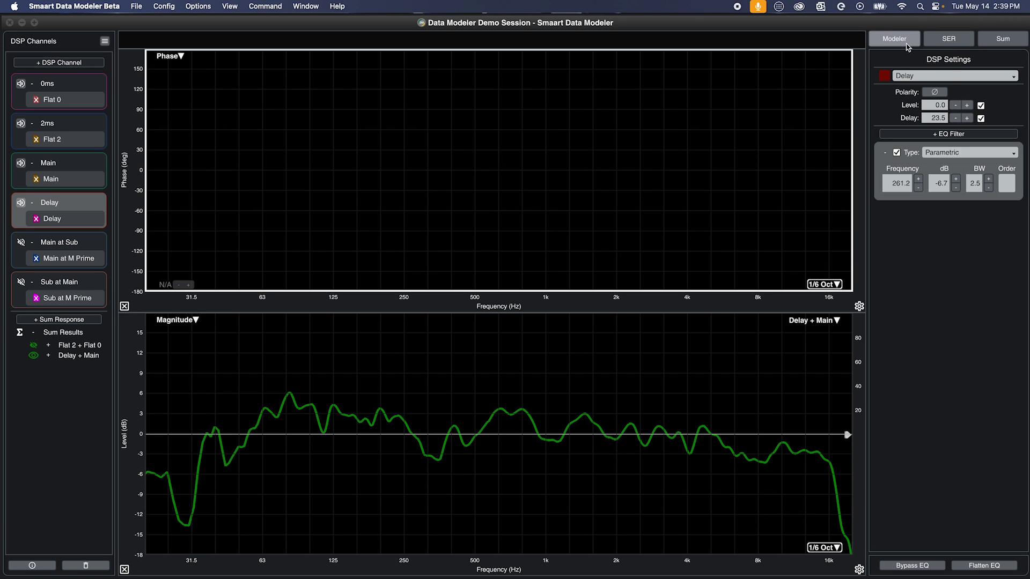
click(35, 180)
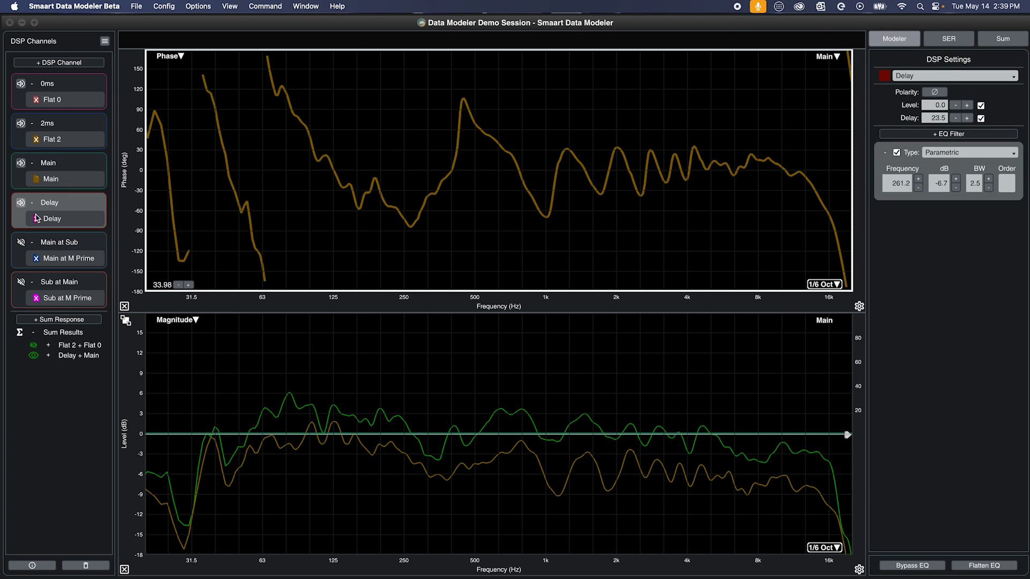
click(36, 218)
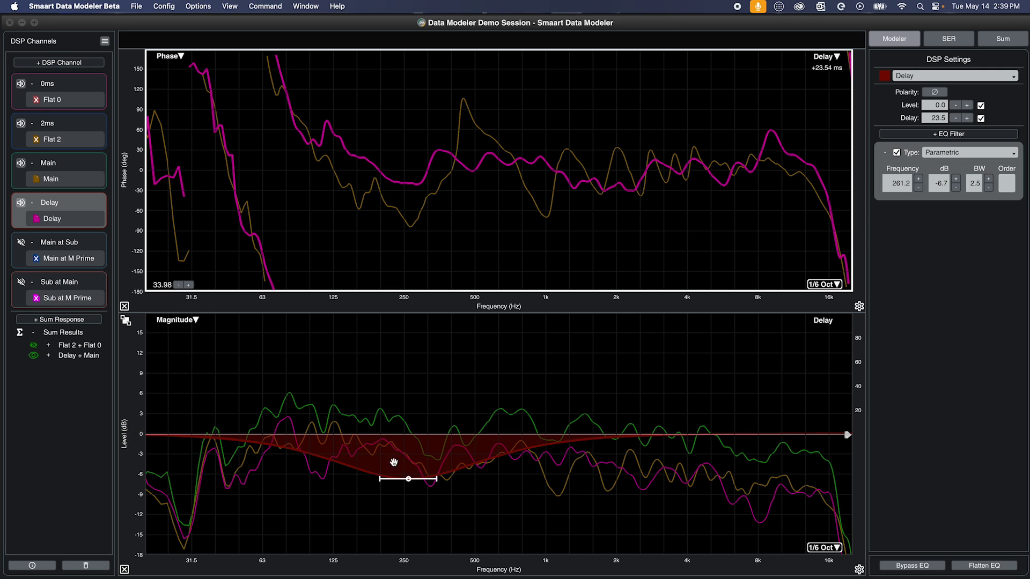
click(127, 323)
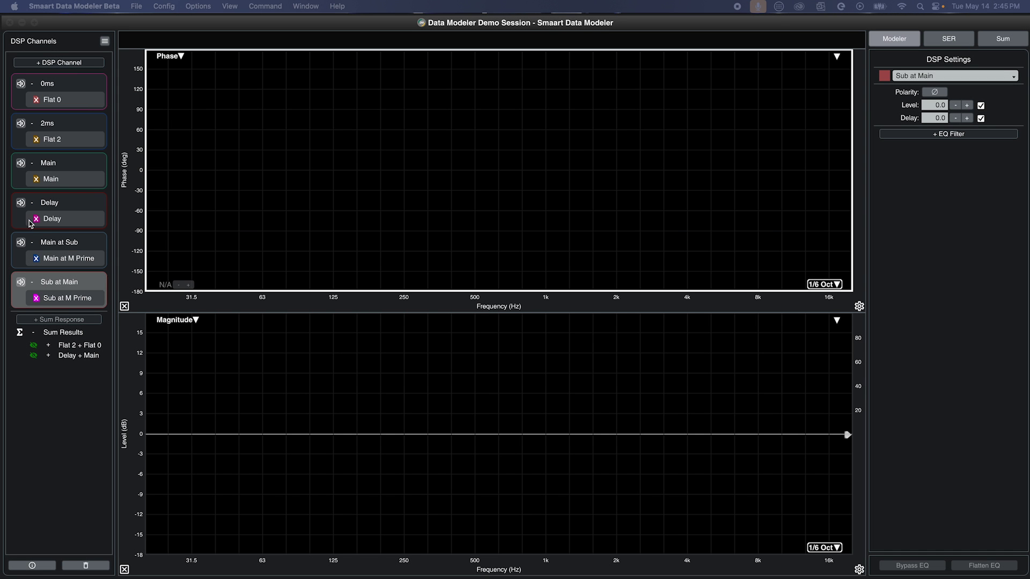
Step: Show the Main at M Prime and Sub at M Prime traces and review Main at Sub's DSP settings
click(35, 260)
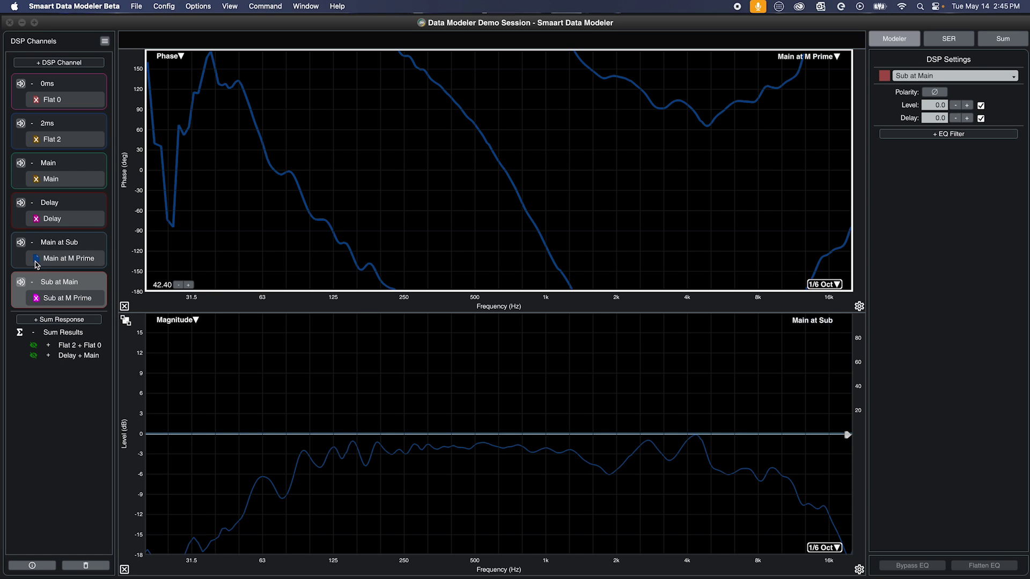
click(36, 299)
click(69, 250)
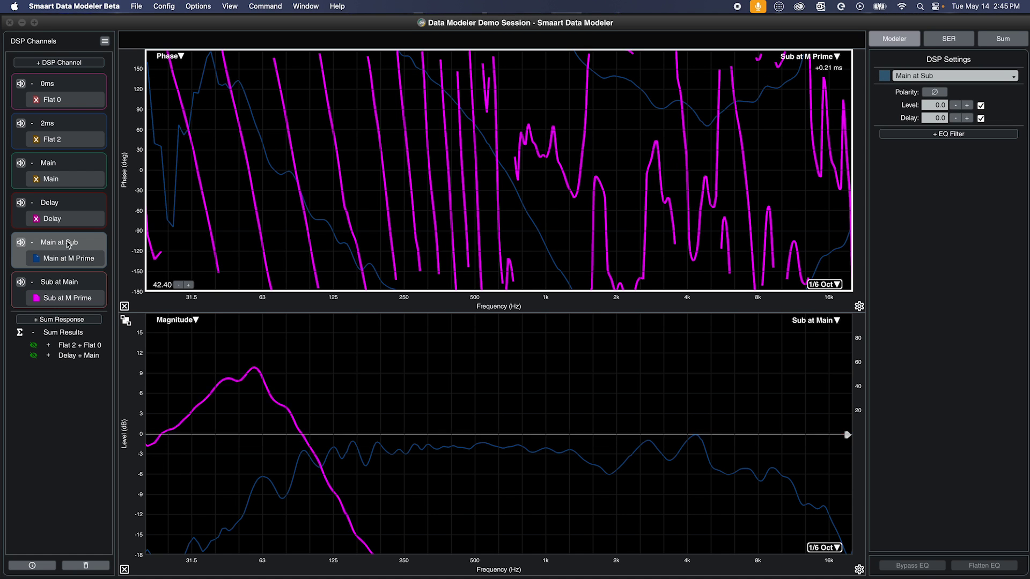
click(73, 284)
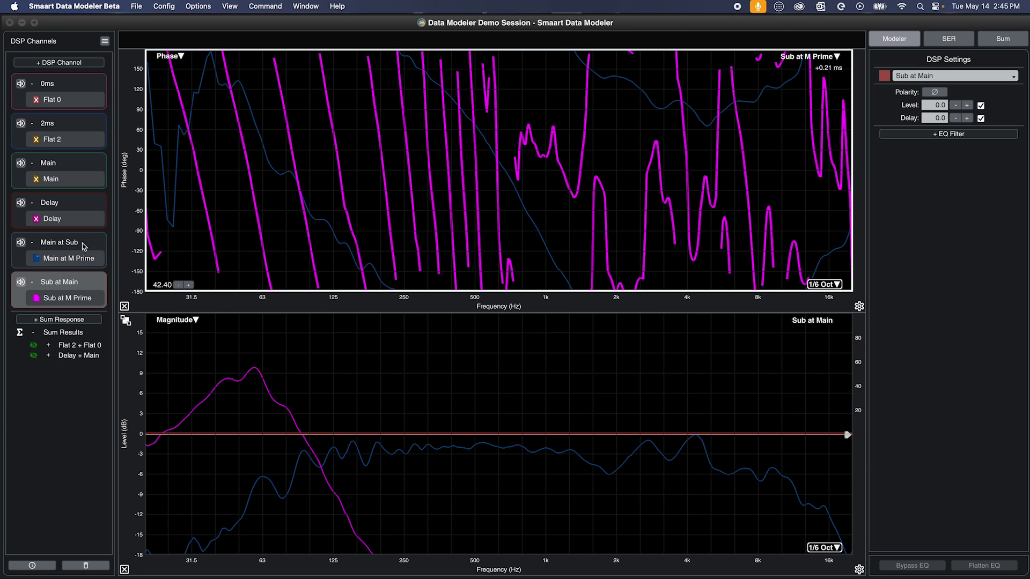
Step: On the Sum page, show both M Prime traces, zoom to 50–160 Hz, and start a new sum
click(1003, 39)
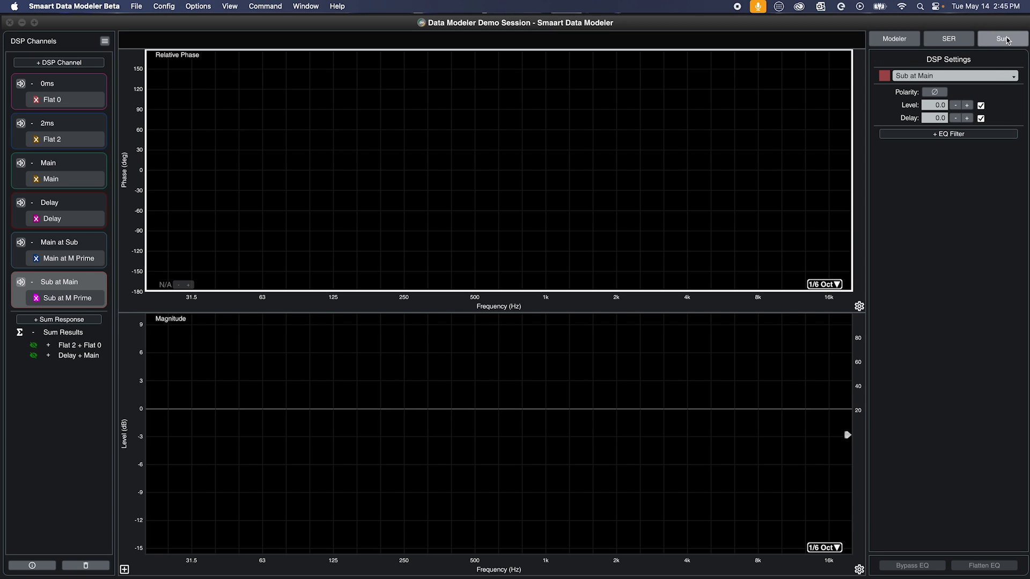
click(37, 259)
click(37, 298)
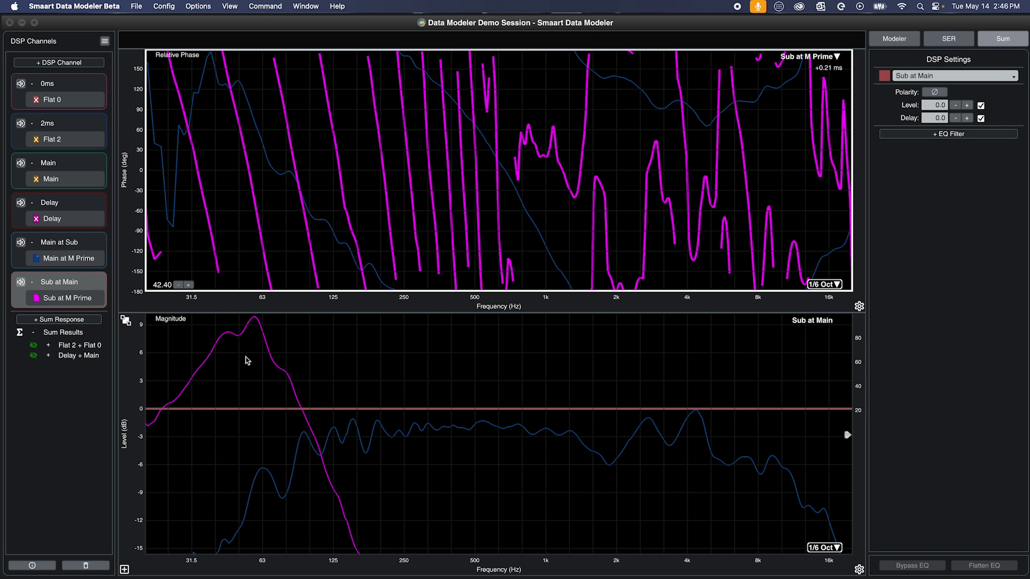
drag(245, 359, 382, 547)
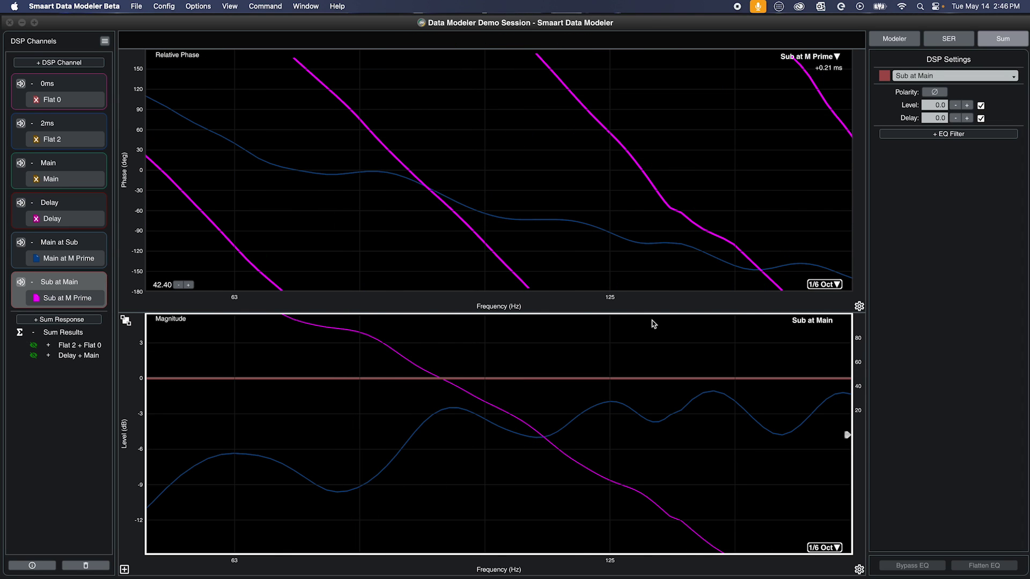
click(61, 320)
mouse_move(465, 172)
mouse_down()
mouse_move(456, 207)
mouse_move(212, 178)
mouse_move(458, 177)
mouse_up()
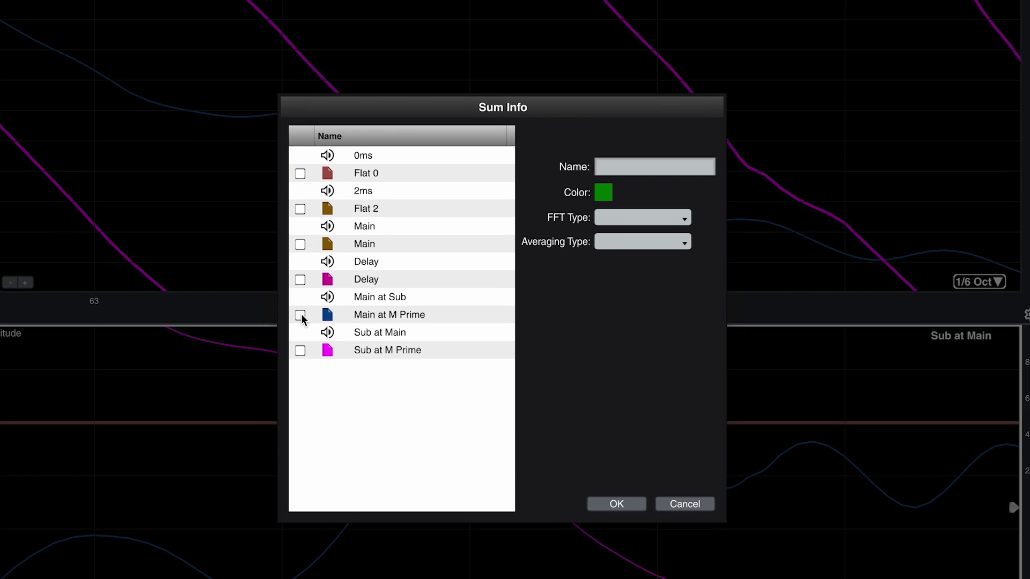
Step: Sum Main at M Prime with Sub at M Prime and zoom the plots back to full range
click(301, 315)
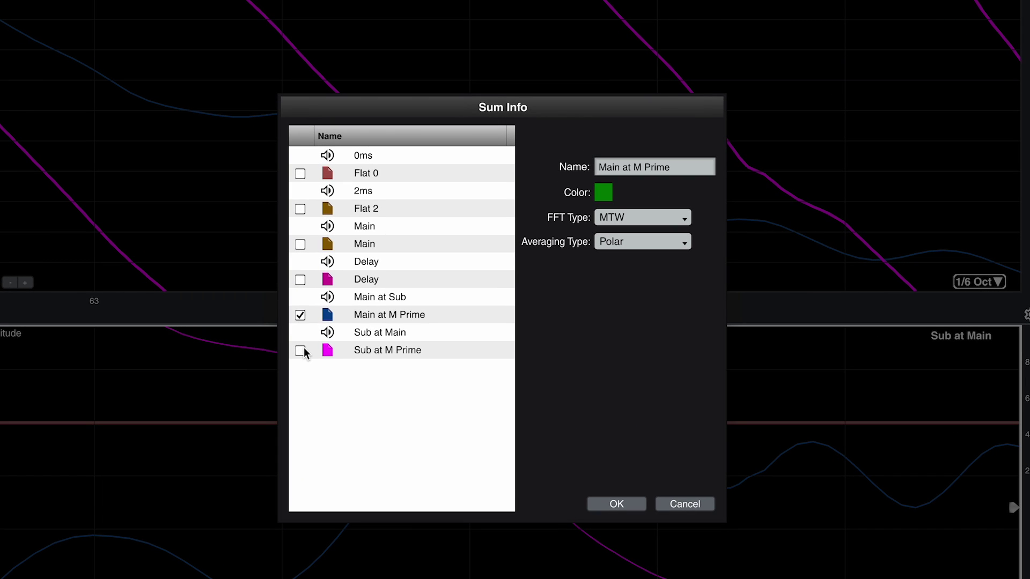
click(300, 351)
click(639, 504)
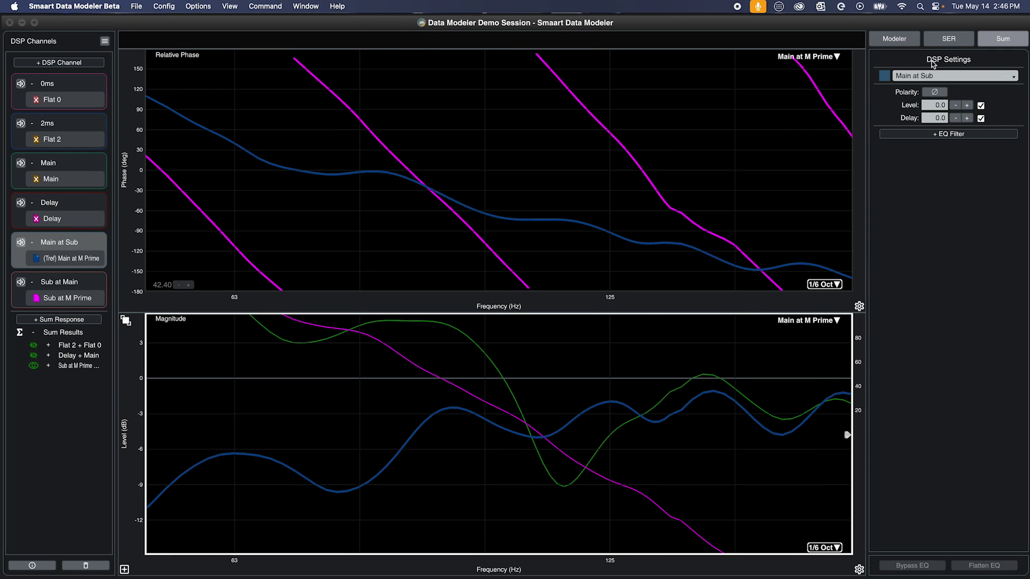
click(555, 290)
double_click(558, 298)
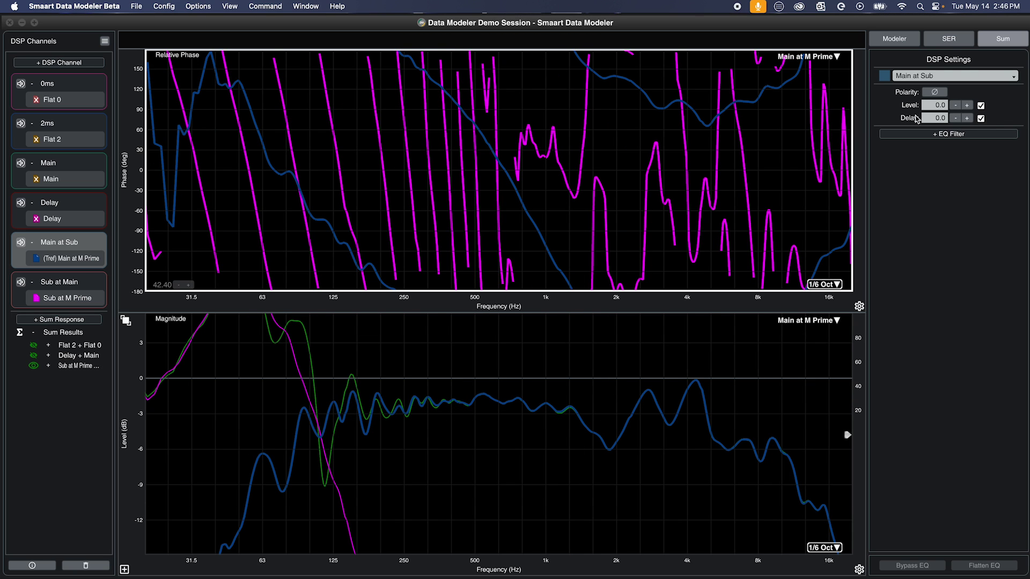
Step: Raise Main at Sub's delay to 12.0 ms and make the magnitude plot active
click(968, 118)
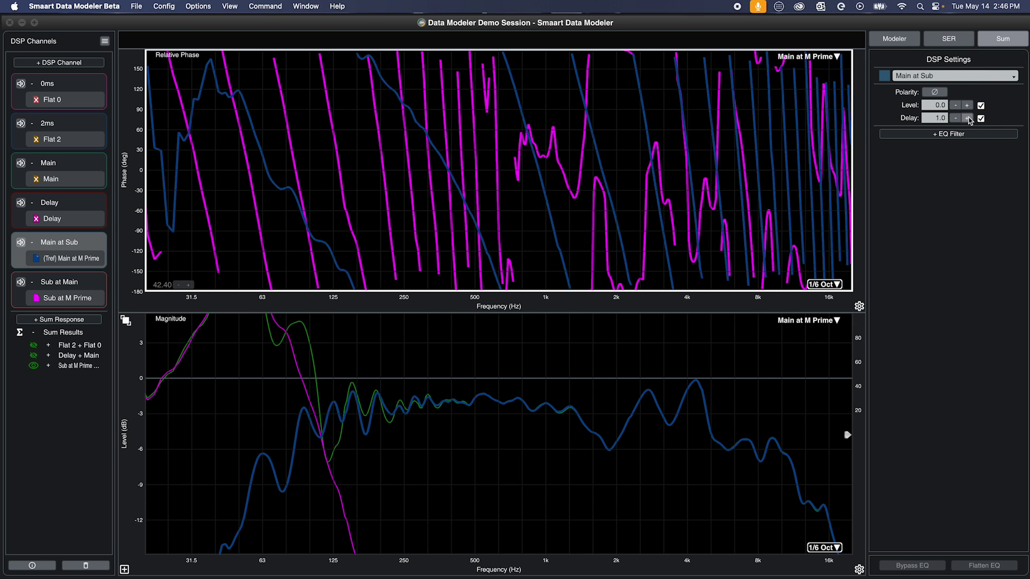
drag(969, 120, 969, 120)
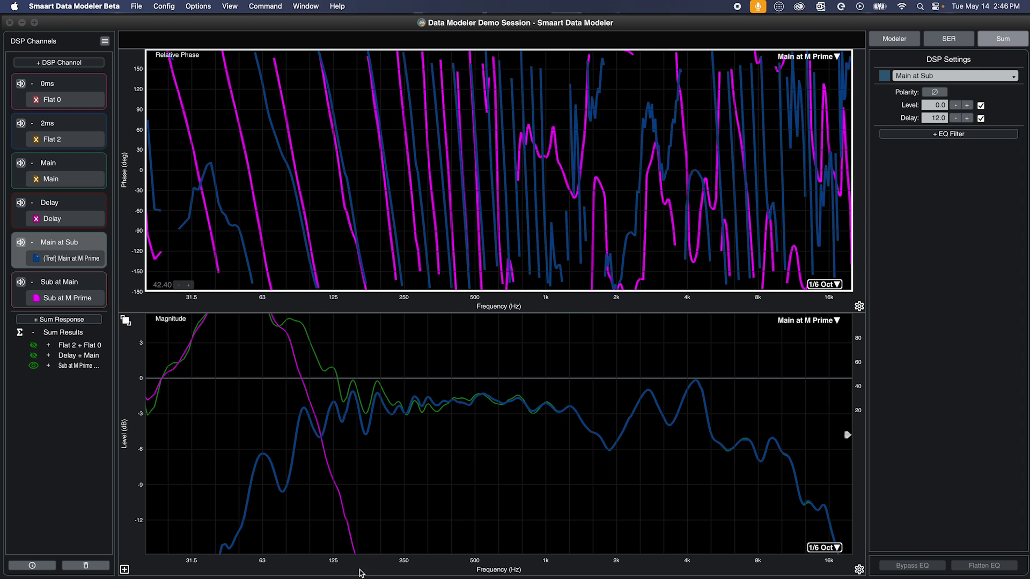
click(361, 550)
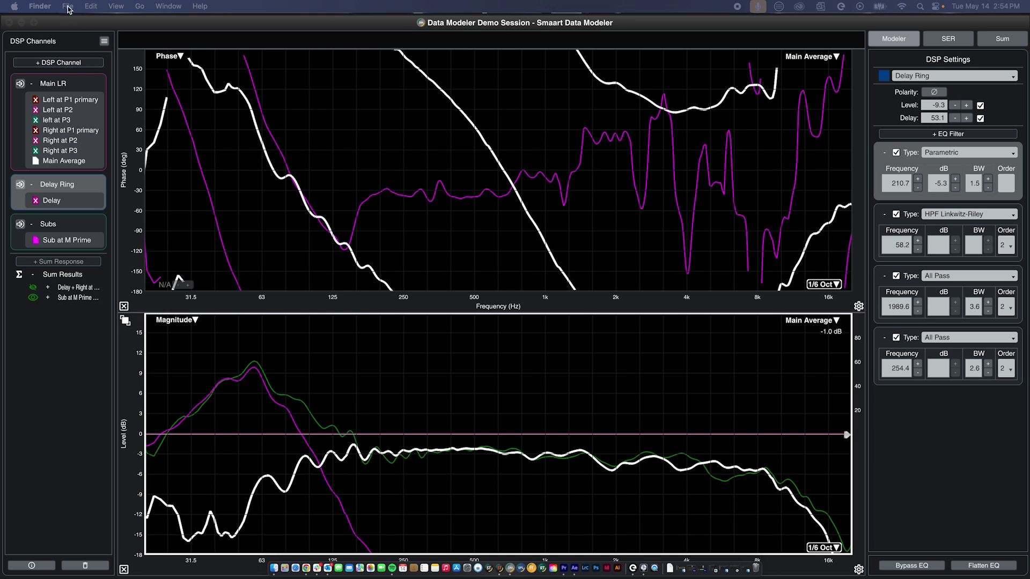
Step: Export the project as the PDF 'Data Modeler Demo Session' into the PDF Exports folder
click(71, 21)
click(130, 7)
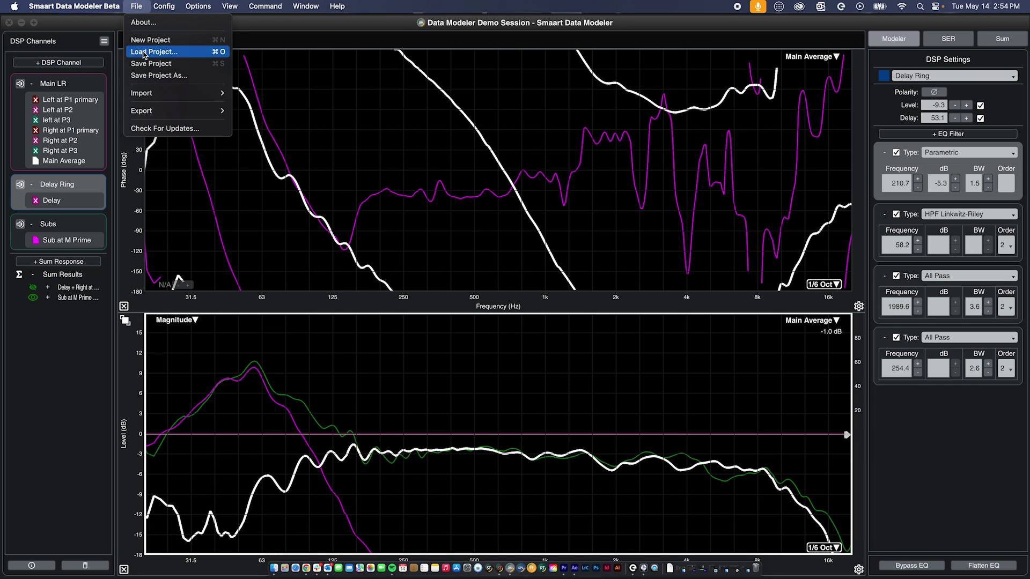
mouse_move(211, 110)
click(260, 112)
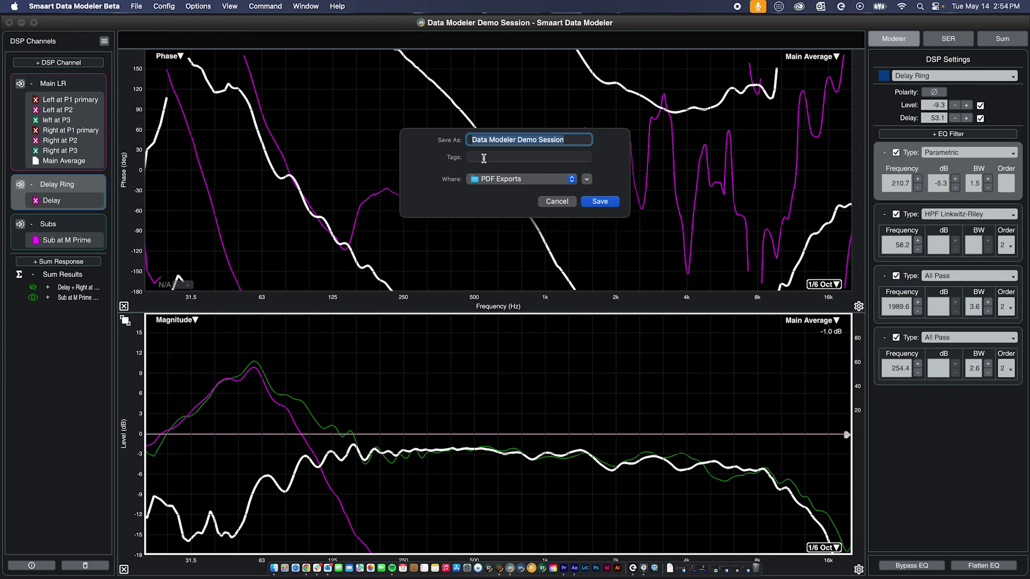
click(615, 206)
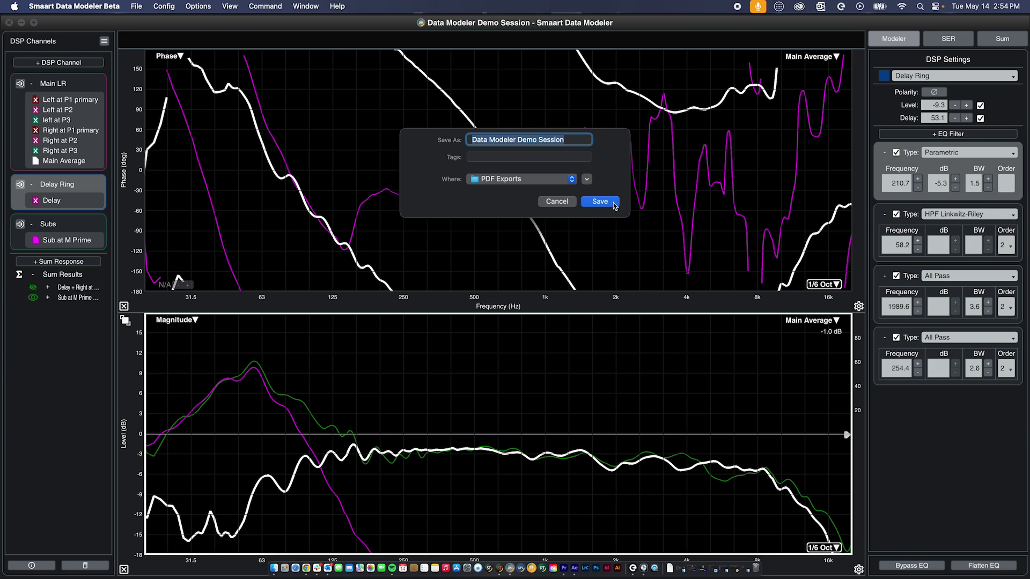
click(750, 564)
Step: View Data Modeler Demo Session.pdf in Preview, close it, and return to Smaart Data Modeler
click(738, 59)
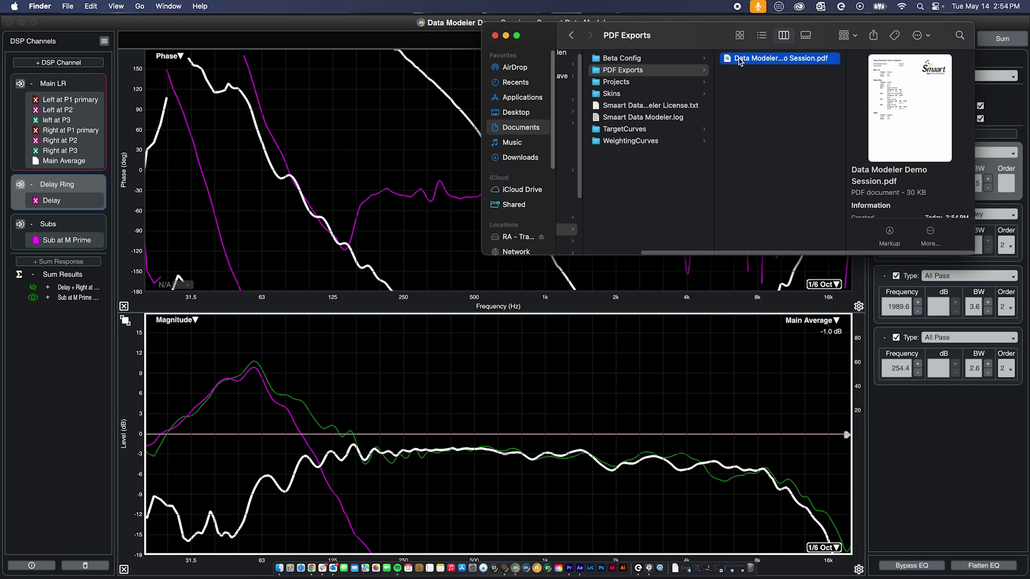
double_click(738, 59)
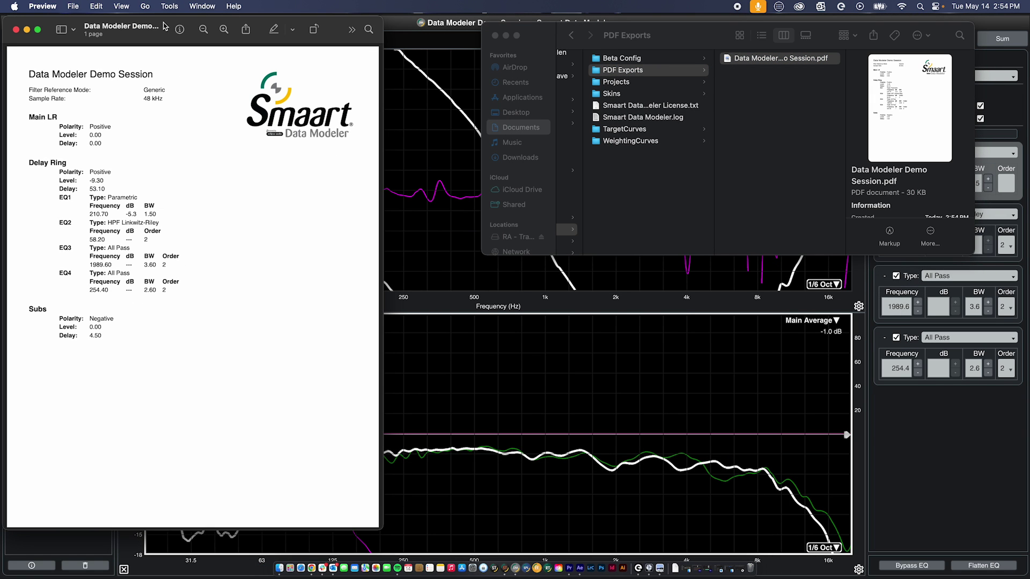
drag(165, 26, 506, 36)
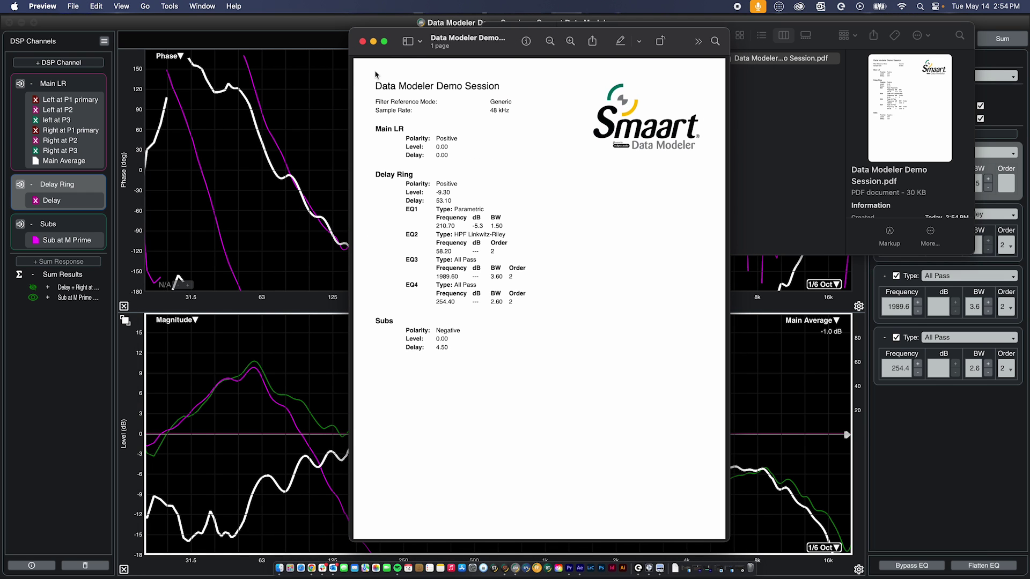
click(363, 42)
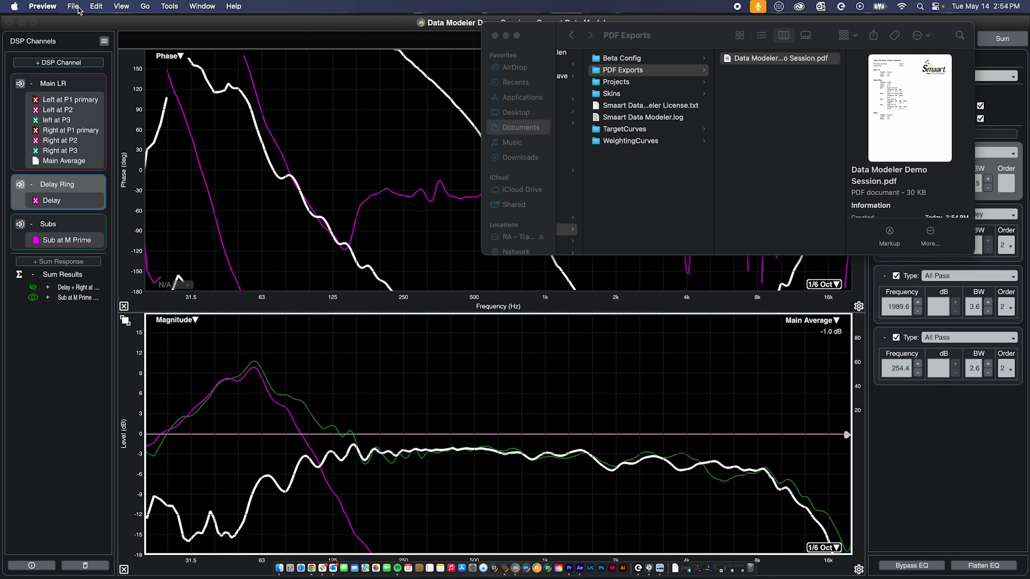
click(85, 24)
click(129, 7)
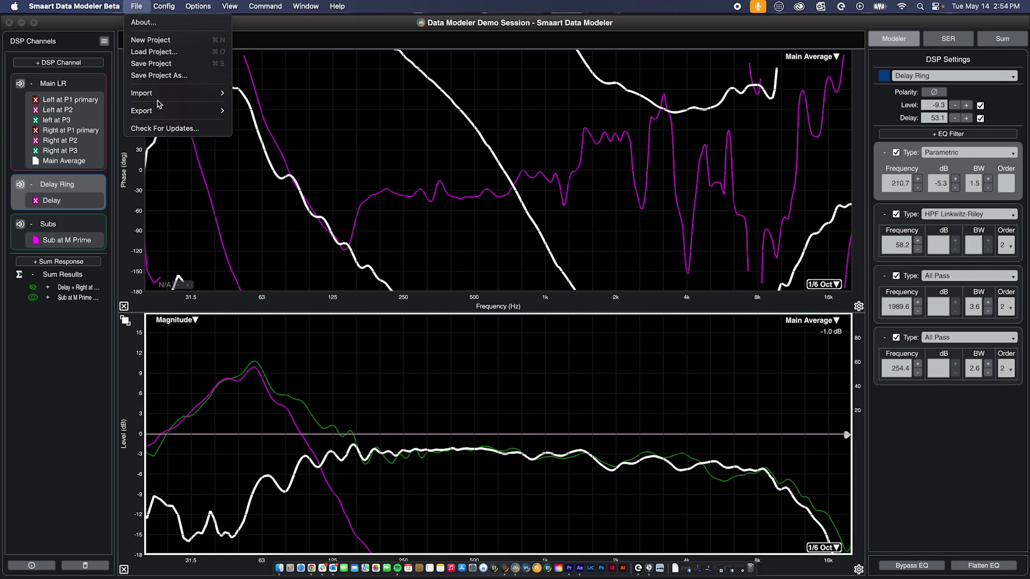
Step: Export the project as LPIF 'Data Modeler Demo Session' into the LPIF Exports folder
mouse_move(161, 111)
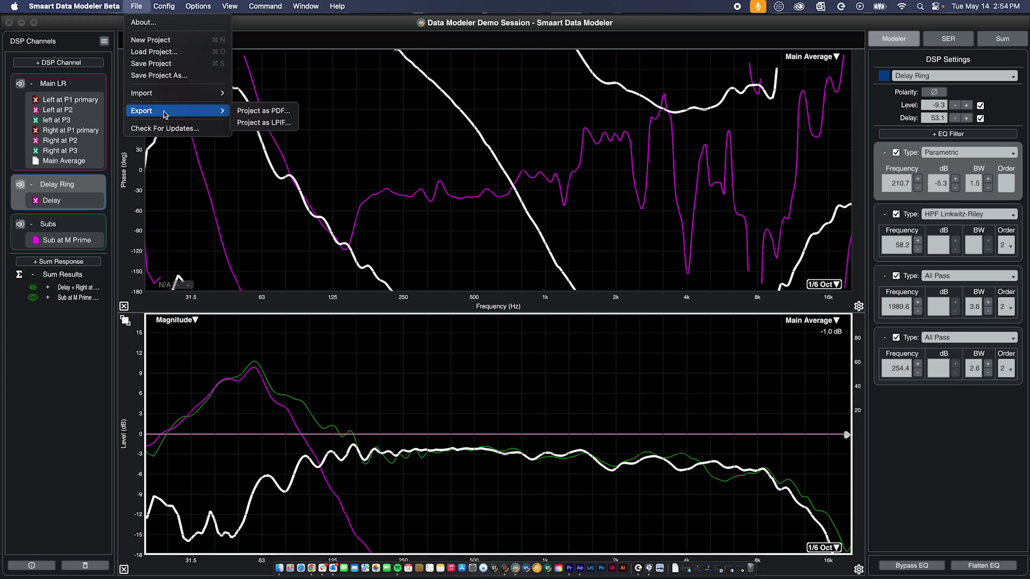
click(295, 126)
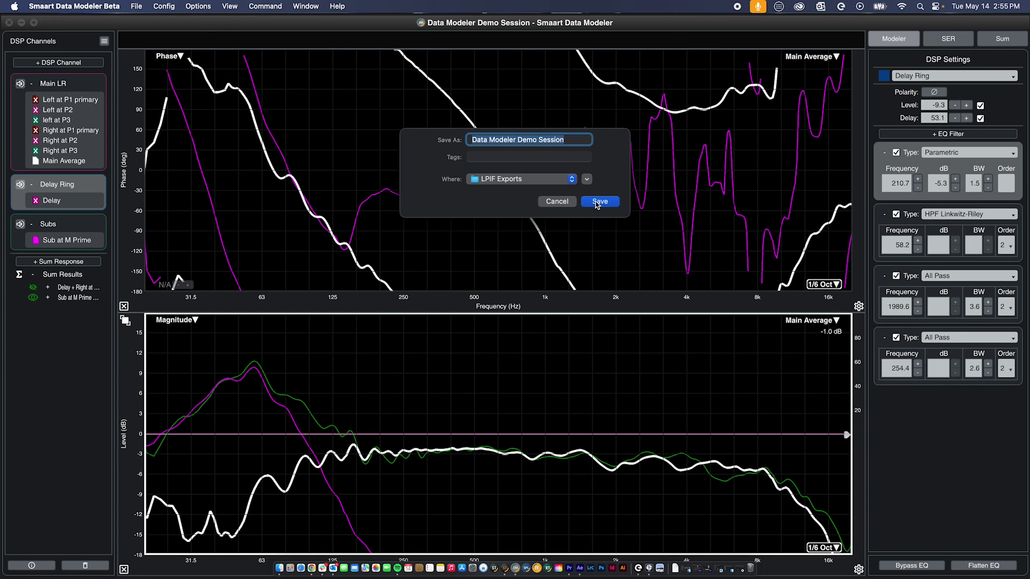
click(599, 202)
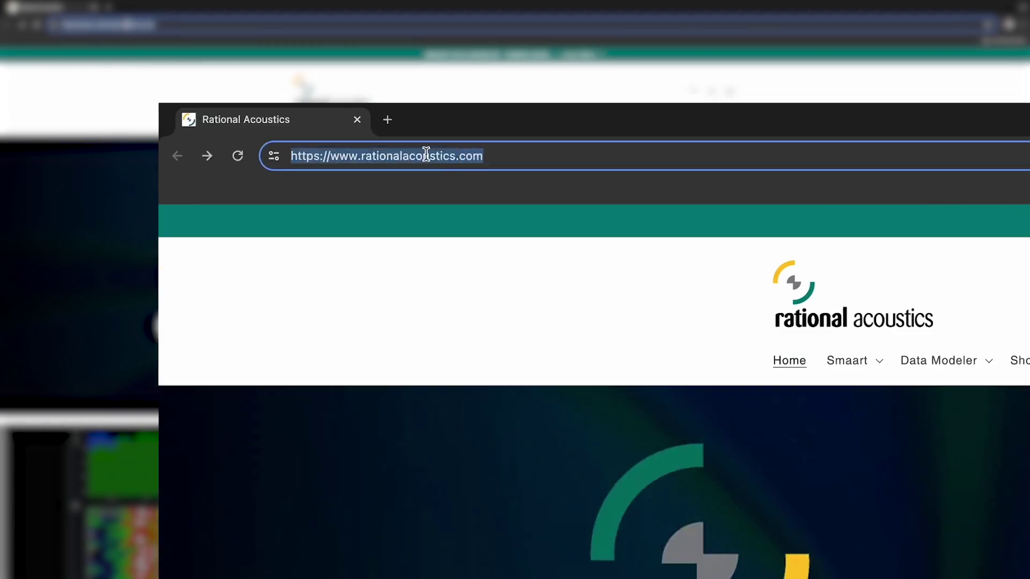